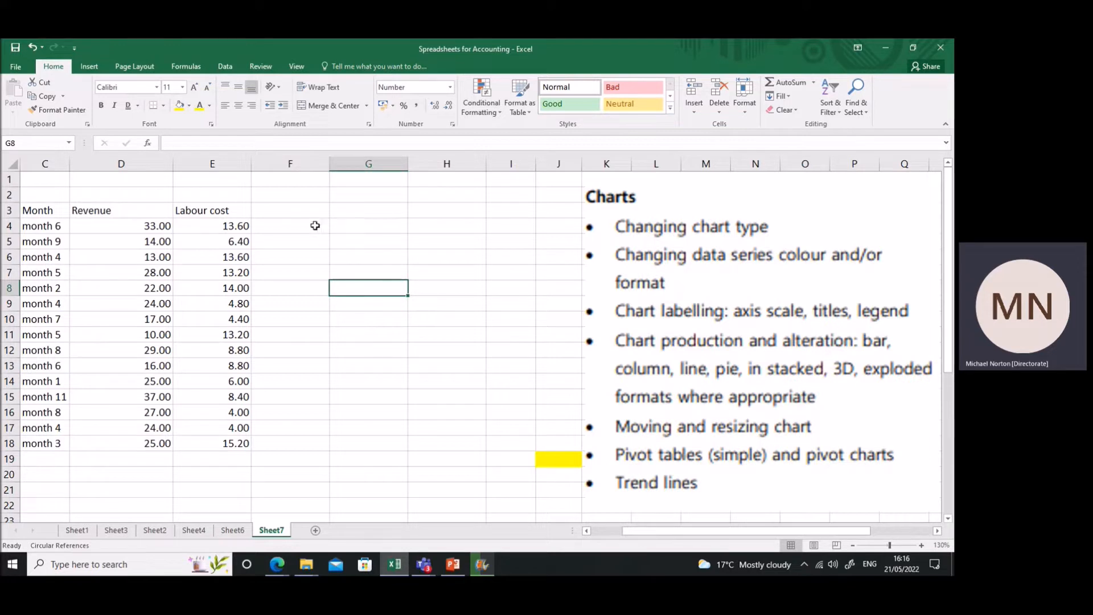
Insert a pivot table from the range C3:E18, placed at cell F4 of the existing worksheet.
{"action": "left_click", "coordinate": [314, 225]}
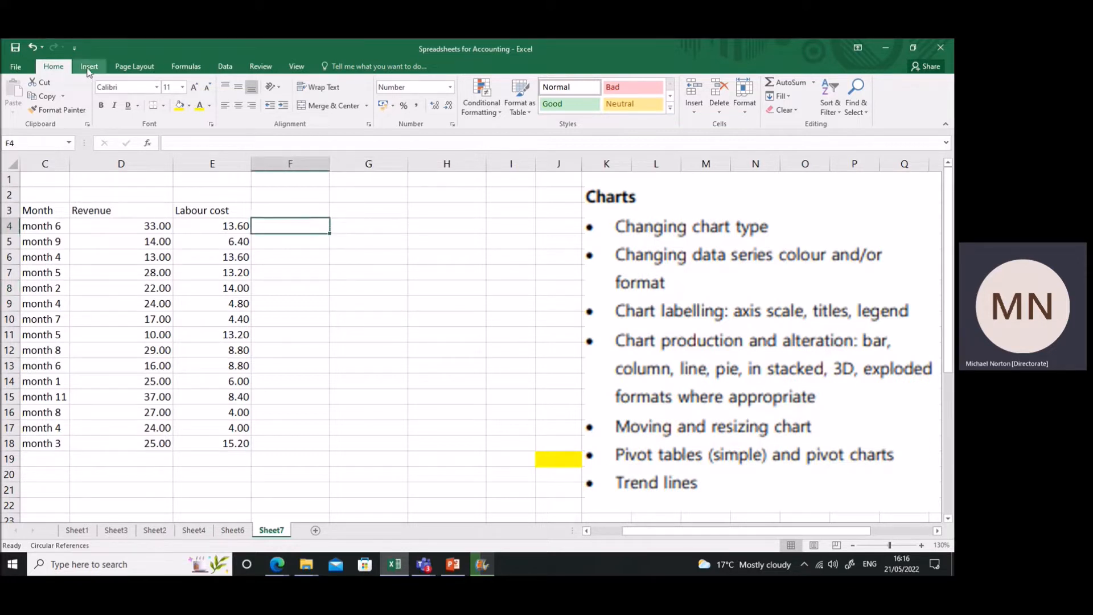
{"action": "left_click", "coordinate": [89, 66]}
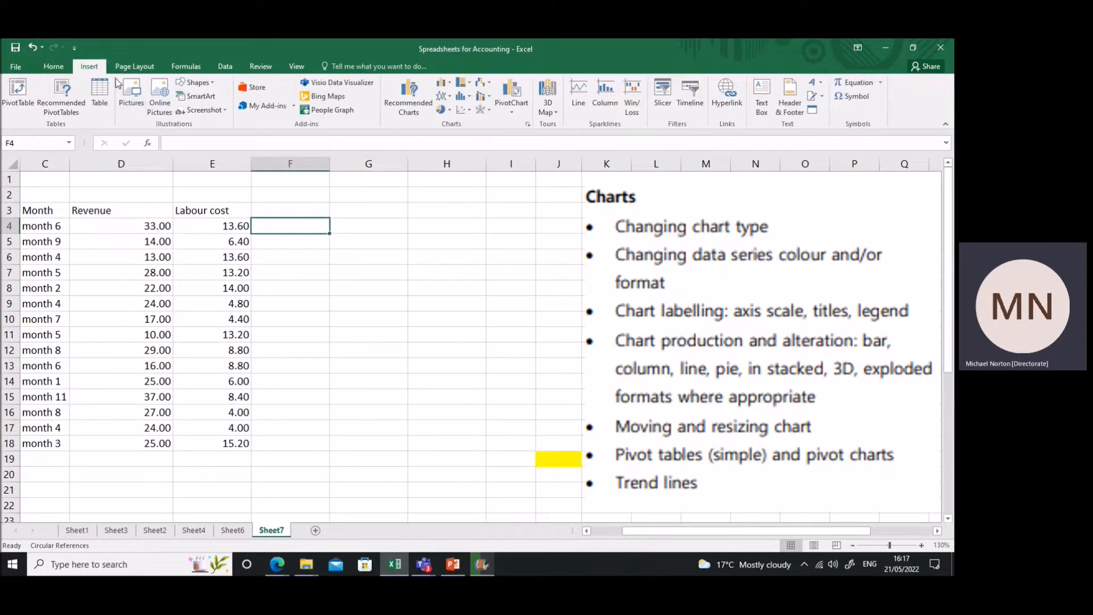
{"action": "left_click", "coordinate": [20, 90]}
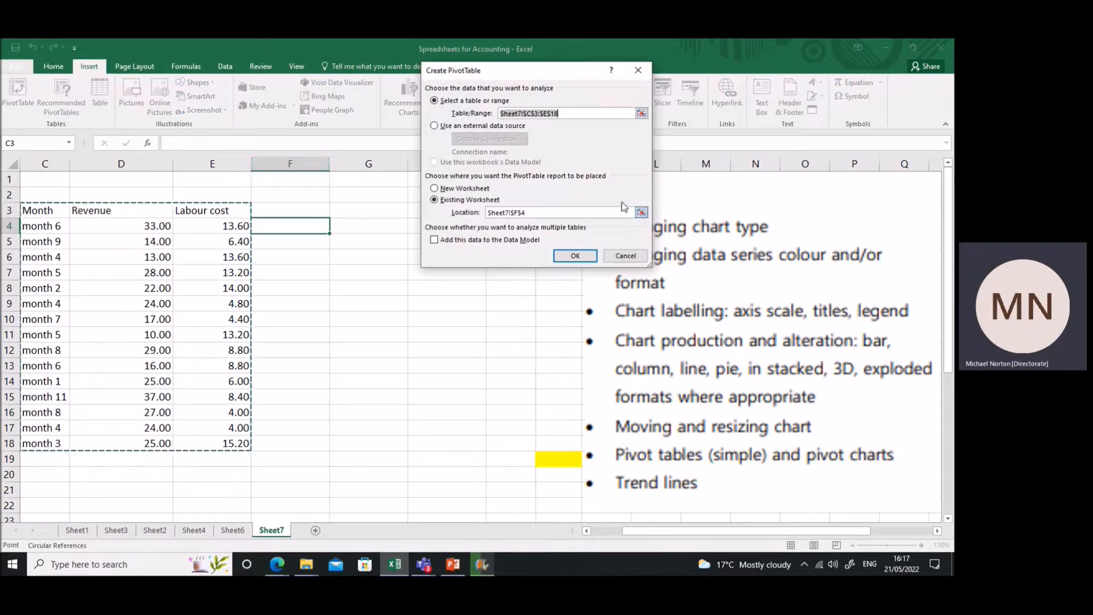
{"action": "left_click", "coordinate": [641, 113]}
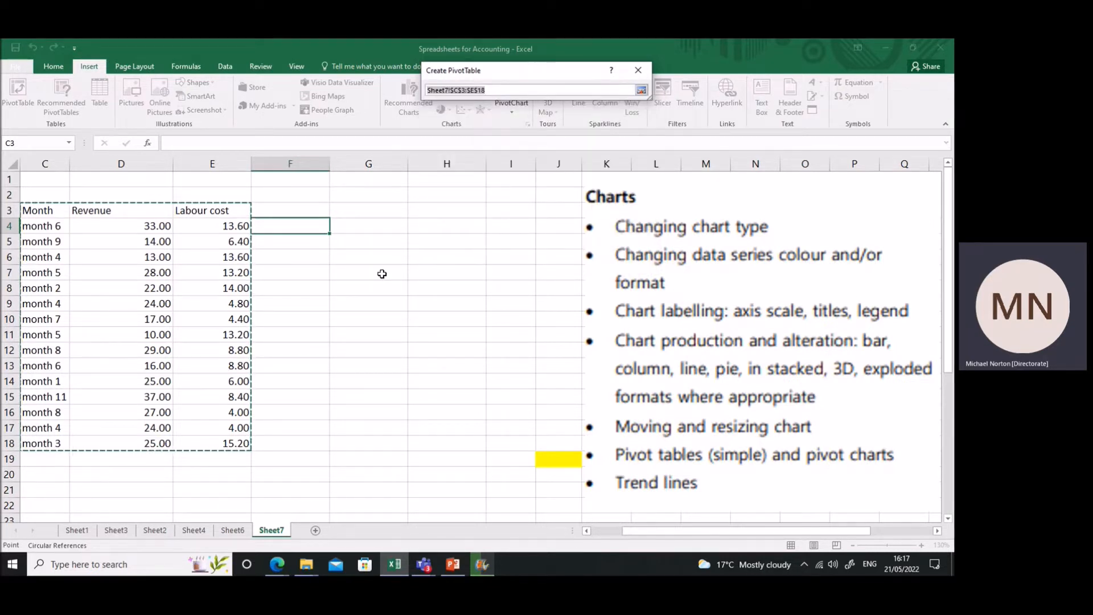
{"action": "left_click_drag", "start_coordinate": [53, 214], "coordinate": [84, 233]}
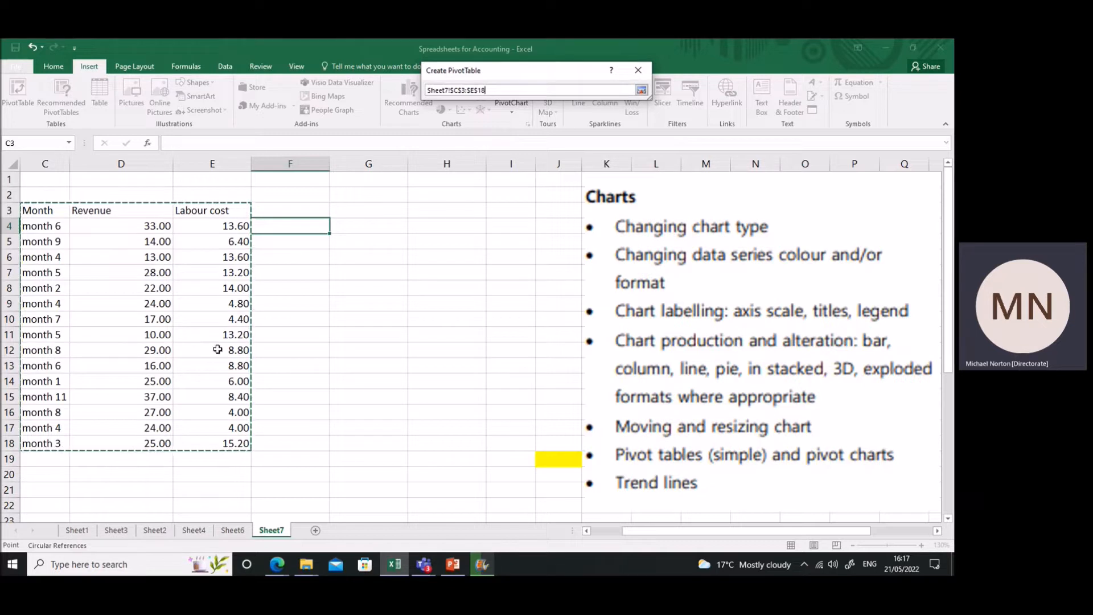
{"action": "key", "text": "Return"}
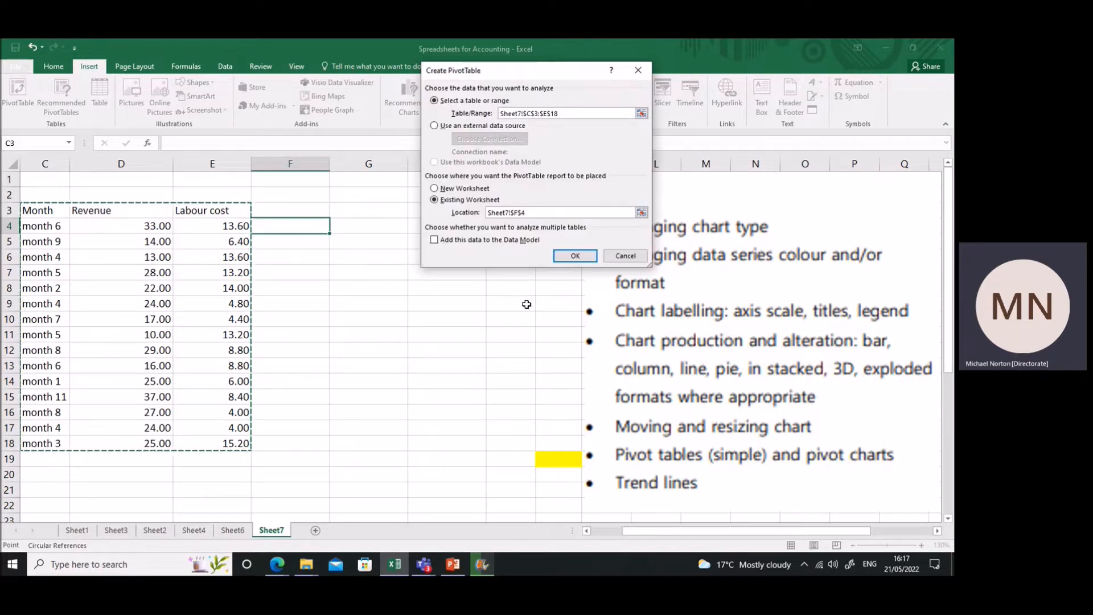
{"action": "left_click", "coordinate": [574, 255]}
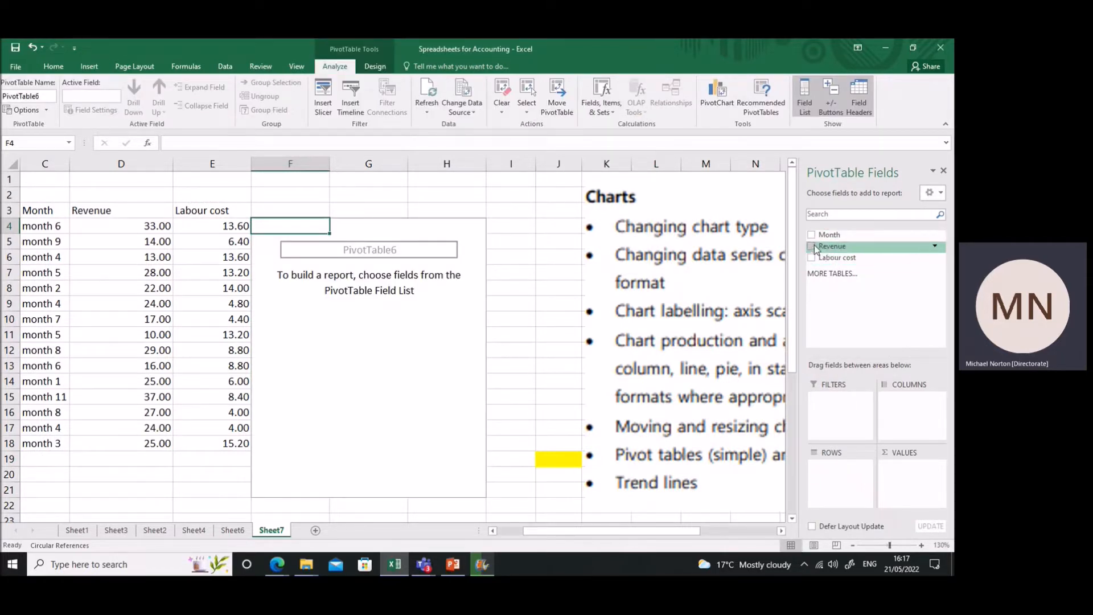
Add Month as the pivot table's row field and Revenue and Labour cost as summed values.
{"action": "left_click", "coordinate": [816, 238]}
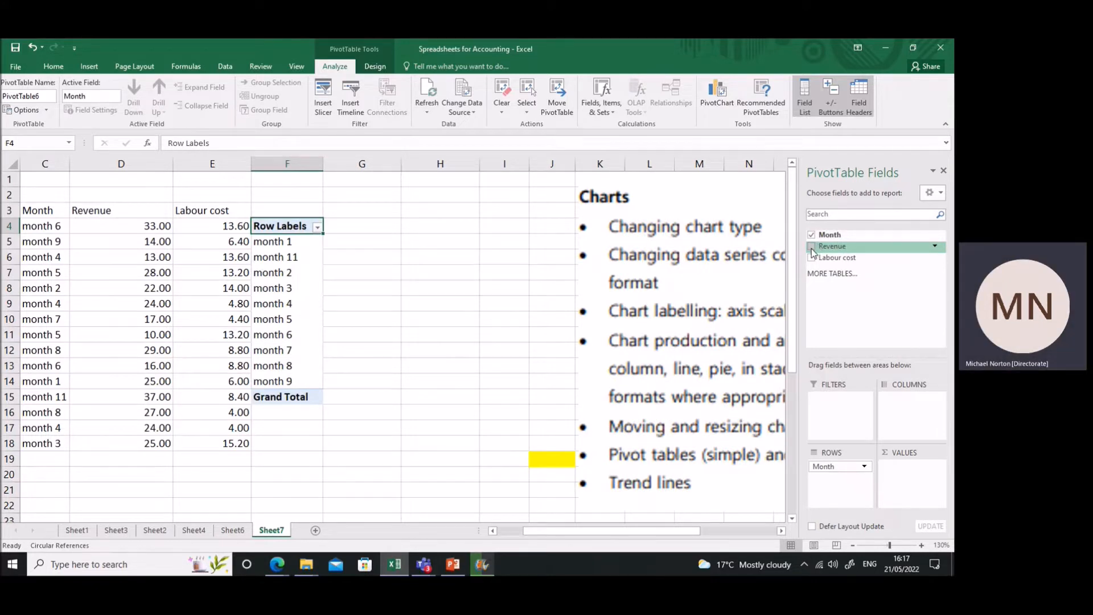
{"action": "left_click", "coordinate": [811, 246]}
{"action": "left_click", "coordinate": [811, 257]}
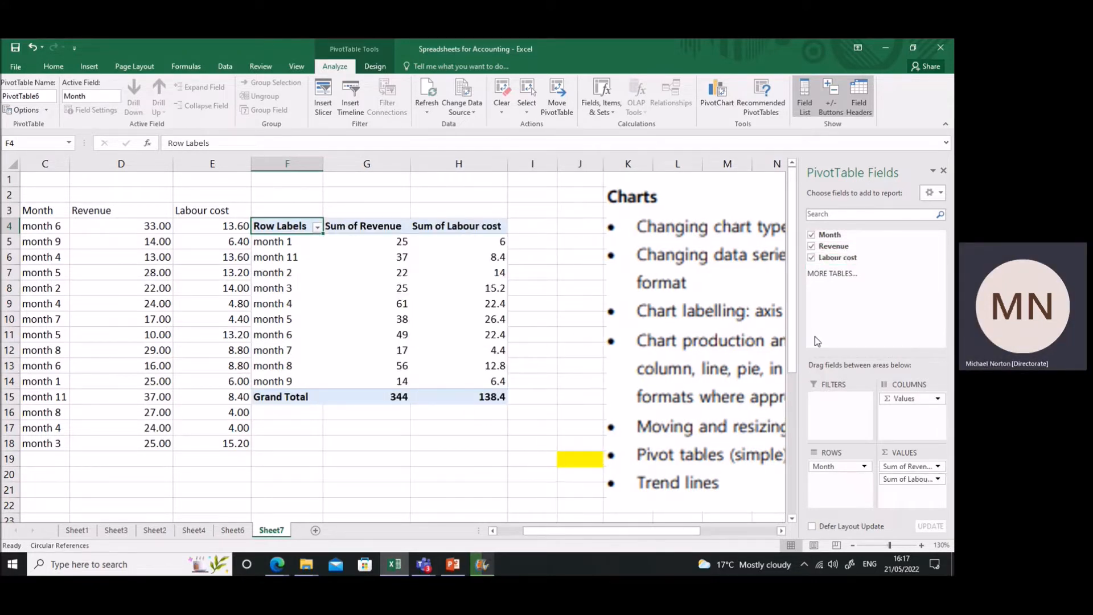
{"action": "left_click", "coordinate": [937, 399]}
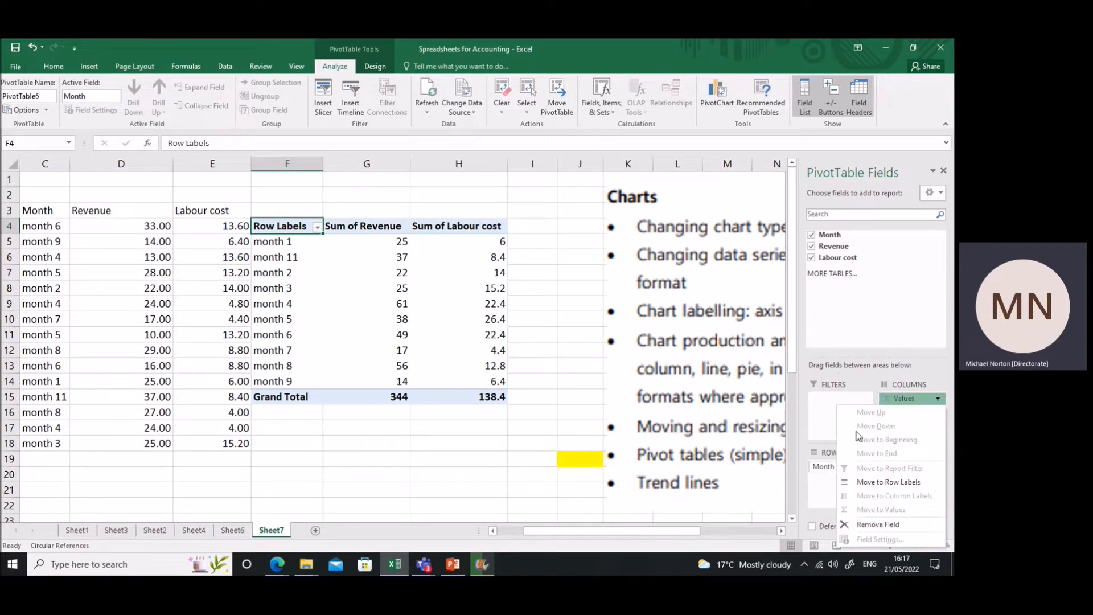
{"action": "left_click", "coordinate": [803, 390]}
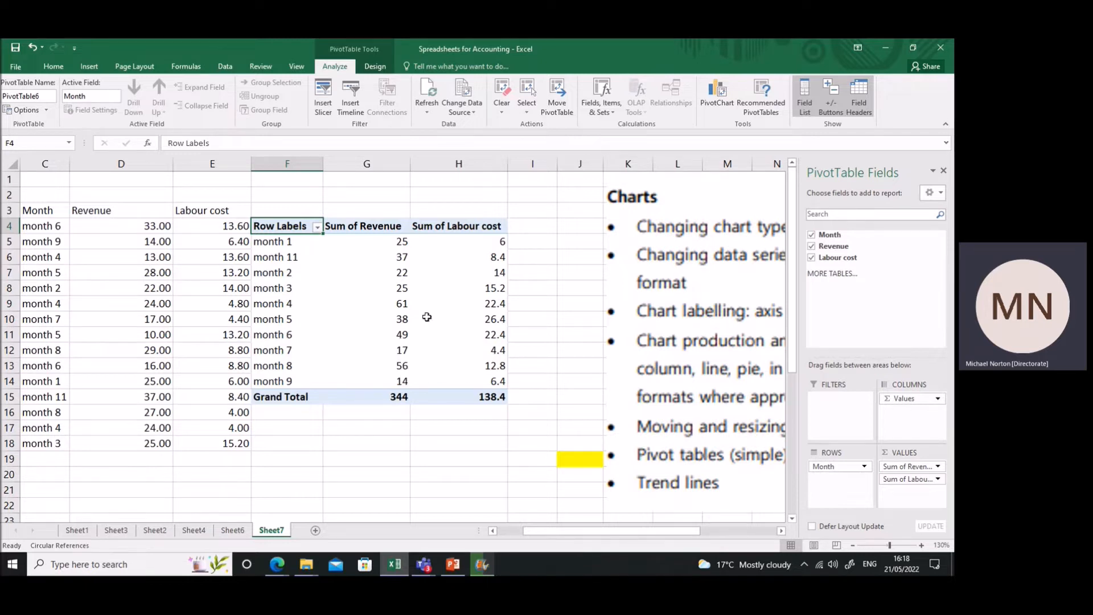
Widen column I beside the pivot table.
{"action": "left_click", "coordinate": [529, 244]}
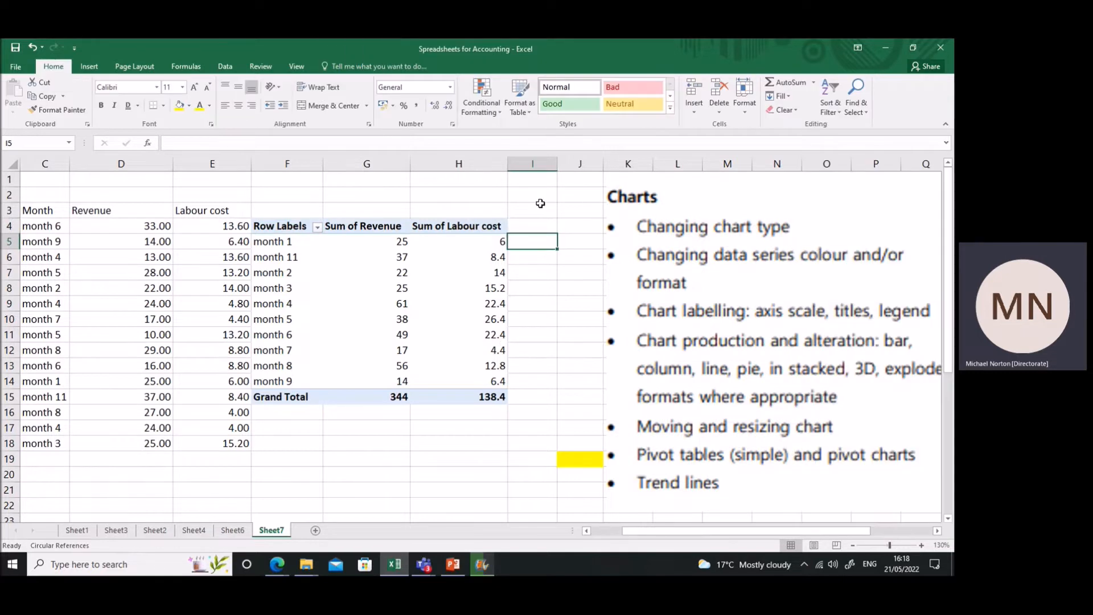
{"action": "left_click_drag", "start_coordinate": [561, 169], "coordinate": [601, 180]}
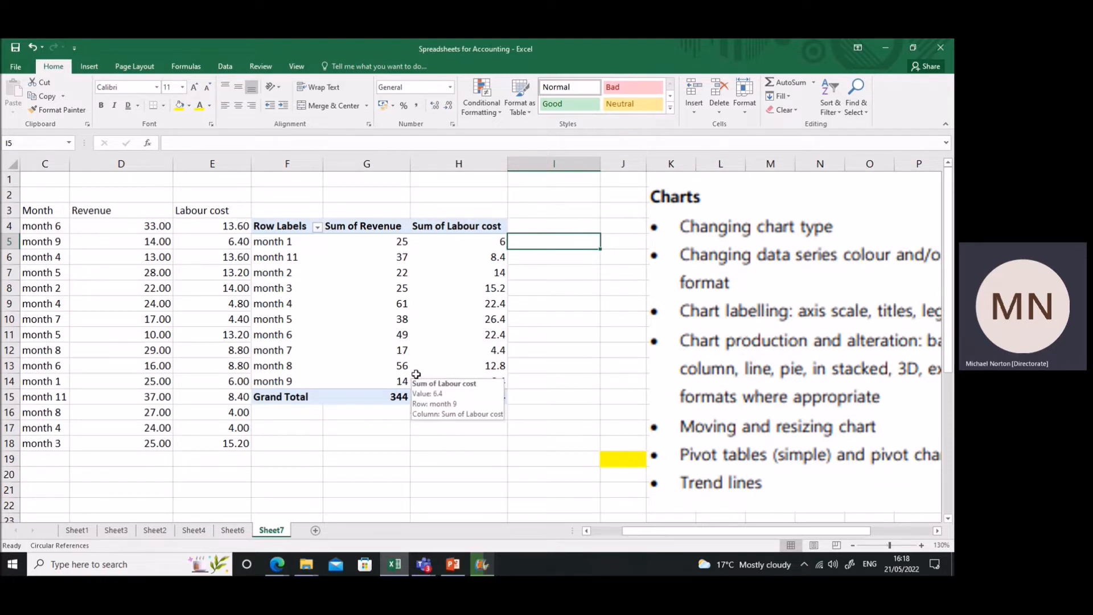
{"action": "type", "text": "=sumif("}
{"action": "left_click", "coordinate": [436, 304]}
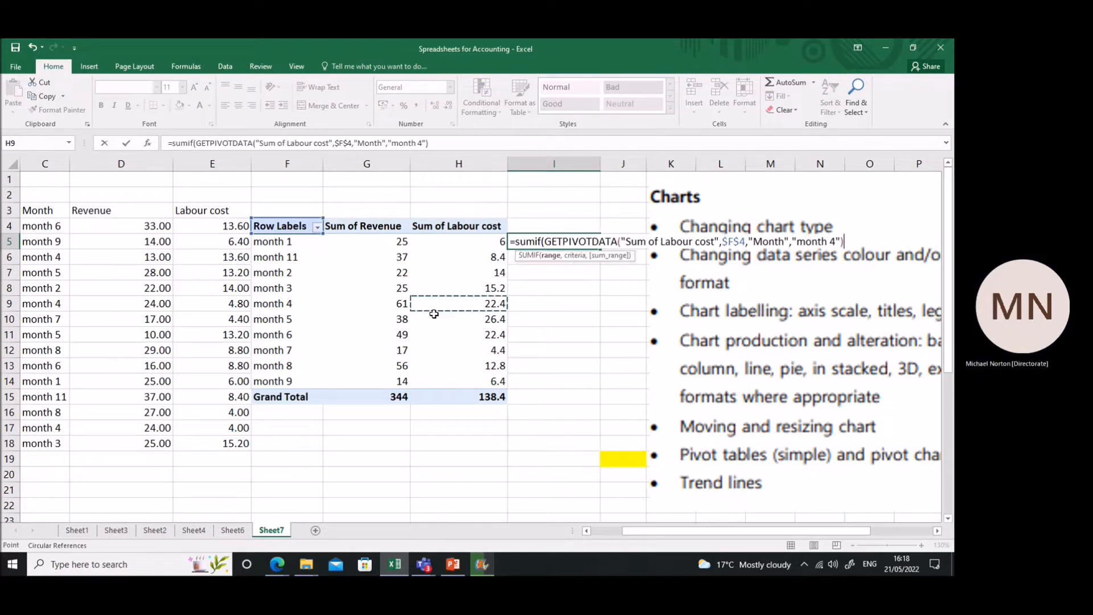
{"action": "left_click", "coordinate": [44, 163]}
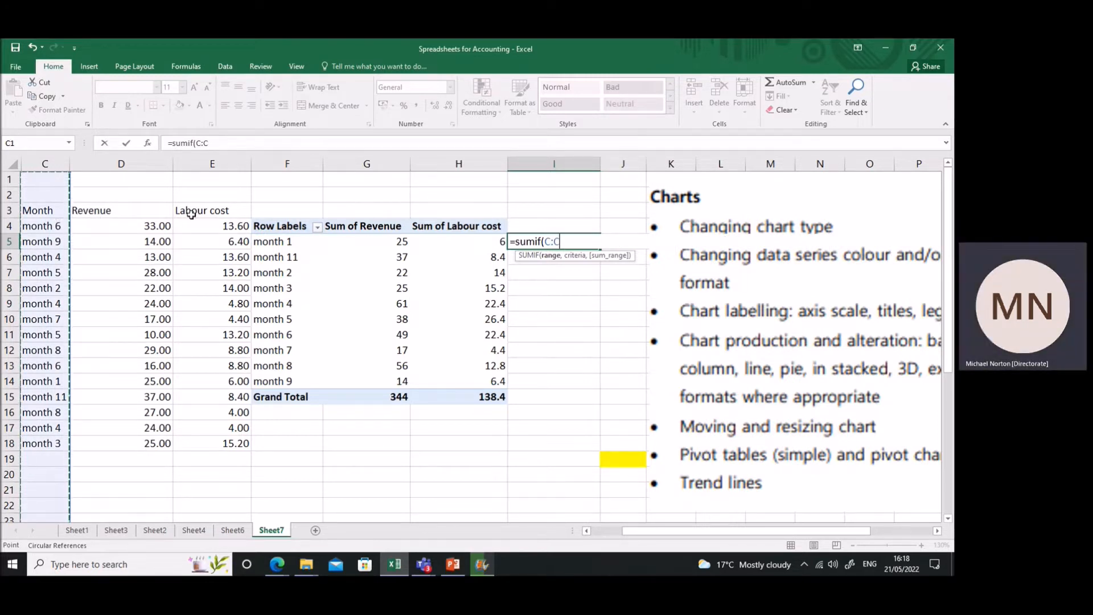
{"action": "type", "text": ","}
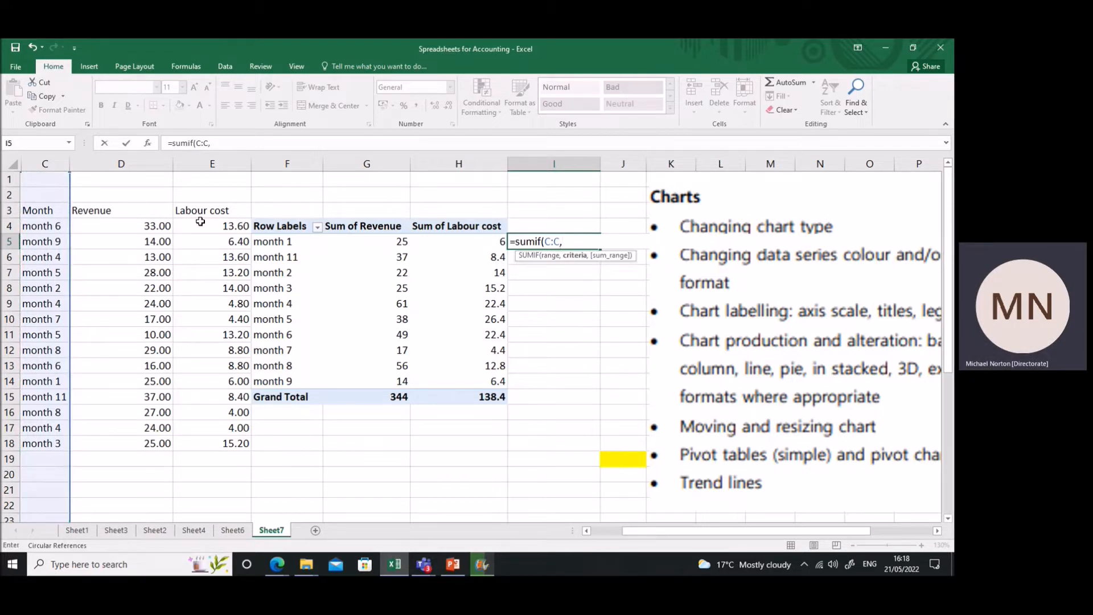
{"action": "left_click", "coordinate": [284, 243]}
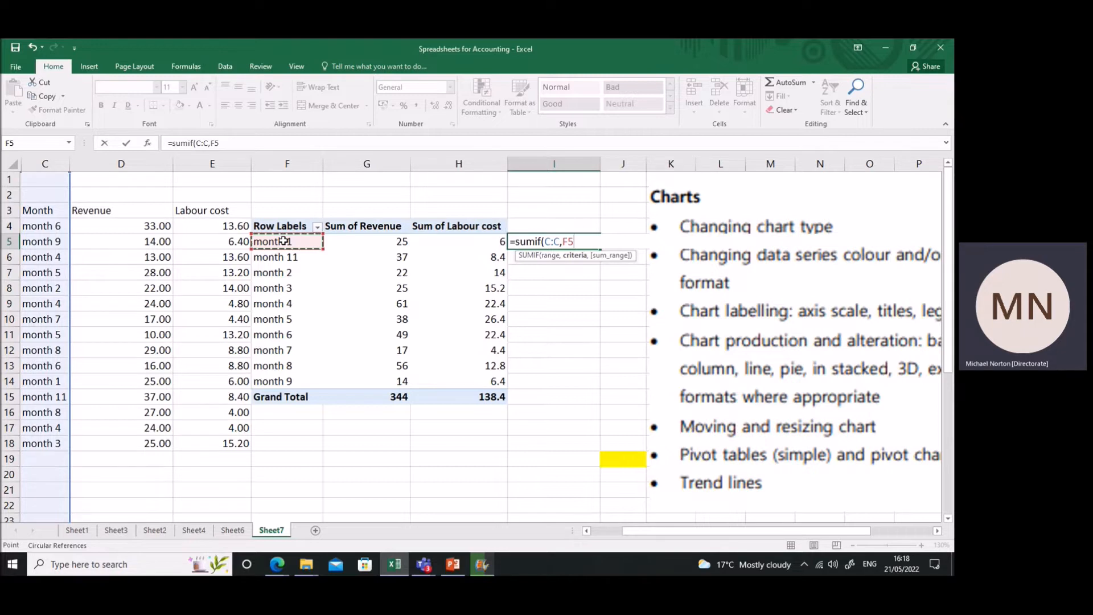
{"action": "type", "text": ","}
{"action": "left_click", "coordinate": [140, 163]}
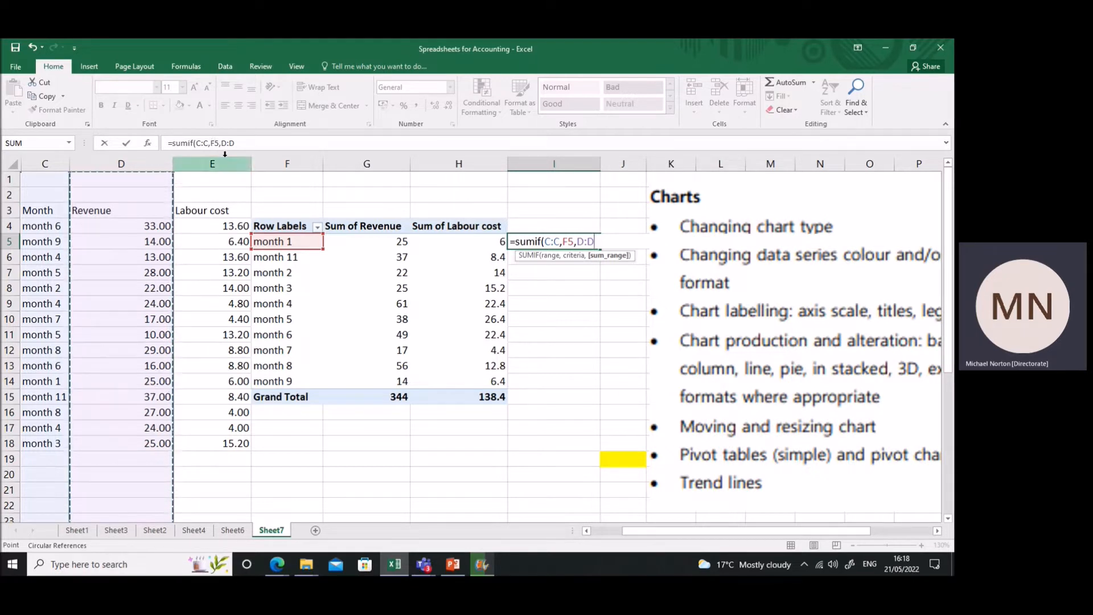
{"action": "key", "text": "Return"}
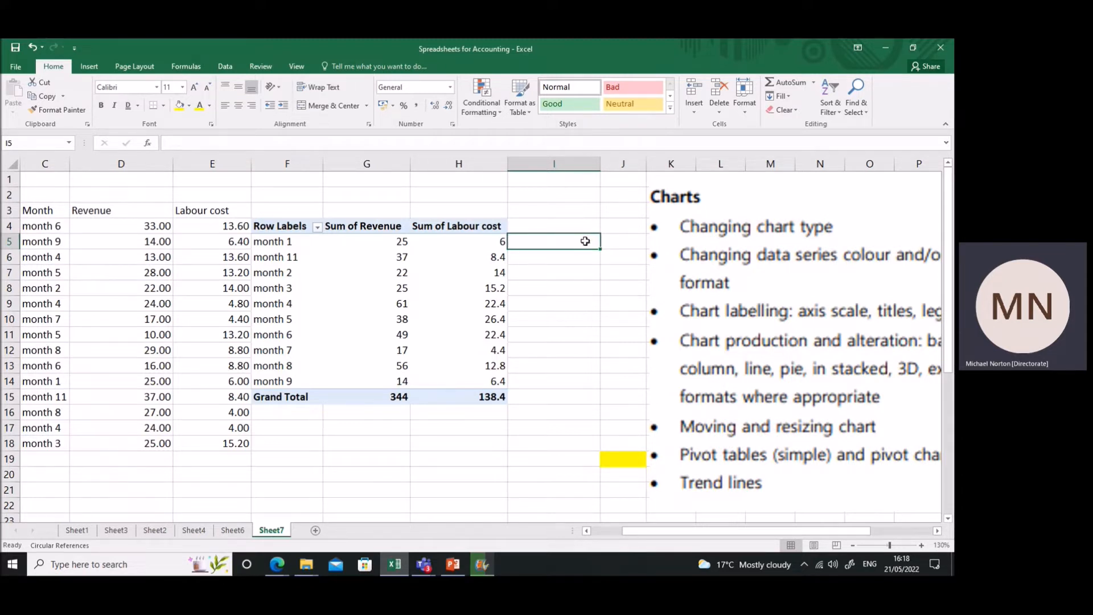
{"action": "key", "text": "Delete"}
Enter "Month 1" in I5 and fill the series down to Month 12 in I16.
{"action": "type", "text": "Month 1"}
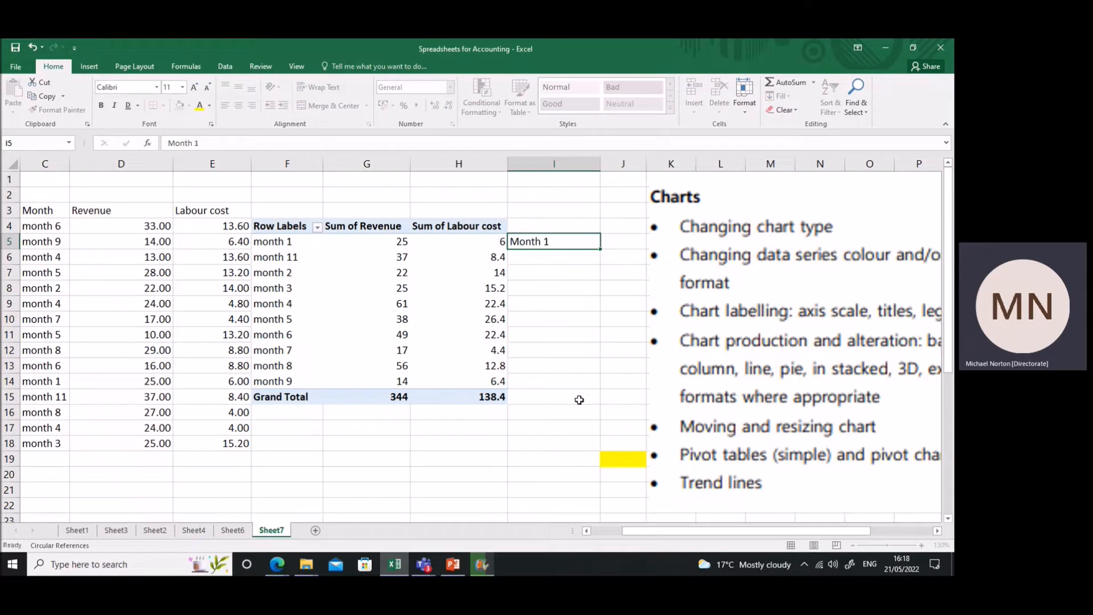
{"action": "key", "text": "Return"}
{"action": "key", "text": "Up"}
{"action": "left_click_drag", "start_coordinate": [602, 250], "coordinate": [570, 416]}
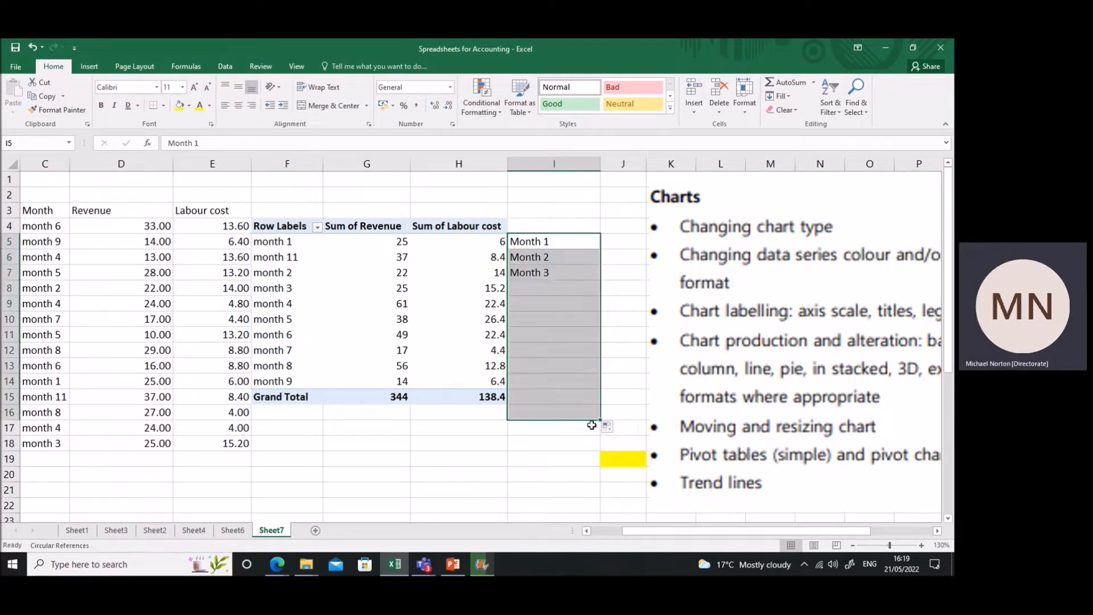
Widen column J and insert a new column before it.
{"action": "left_click_drag", "start_coordinate": [645, 170], "coordinate": [688, 170]}
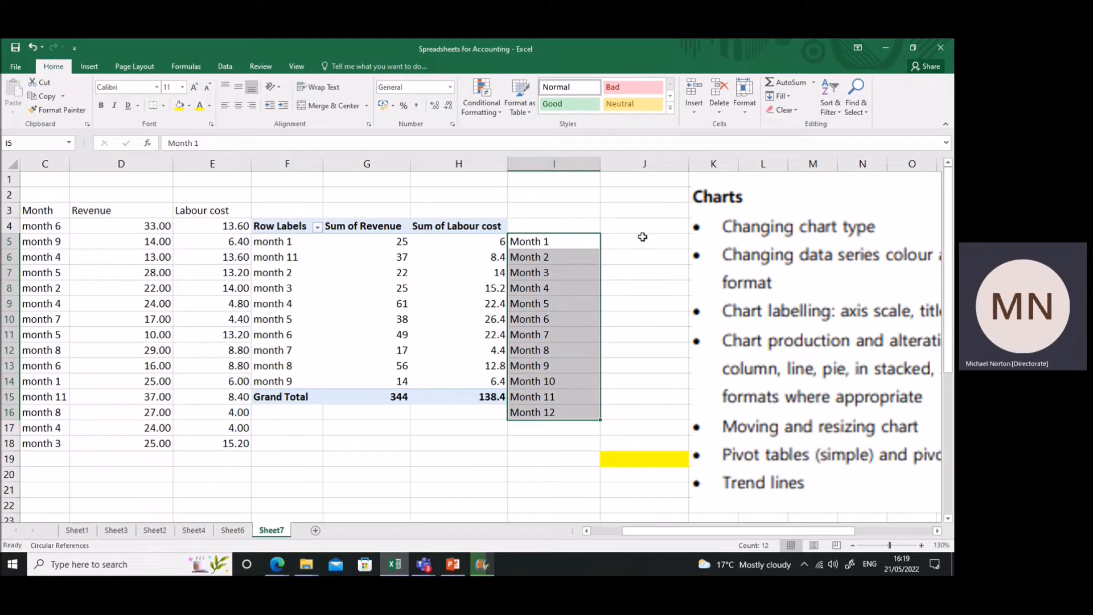
{"action": "left_click", "coordinate": [663, 168]}
{"action": "right_click", "coordinate": [663, 170]}
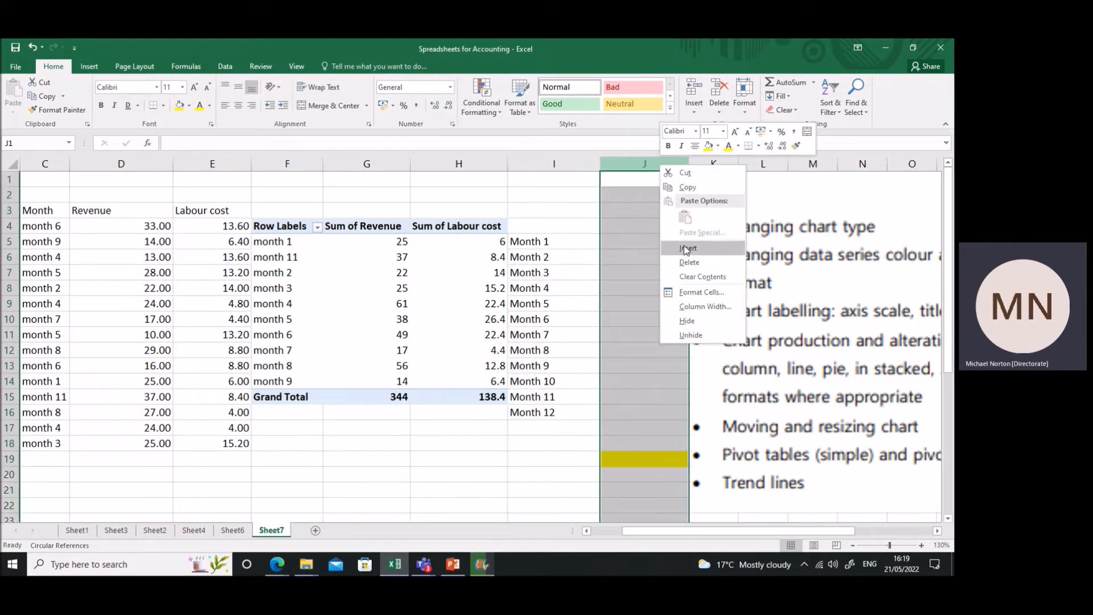
{"action": "key", "text": "Escape"}
Enter the column headings "Revenue" in J4 and "Labour cost" in K4.
{"action": "left_click", "coordinate": [632, 226]}
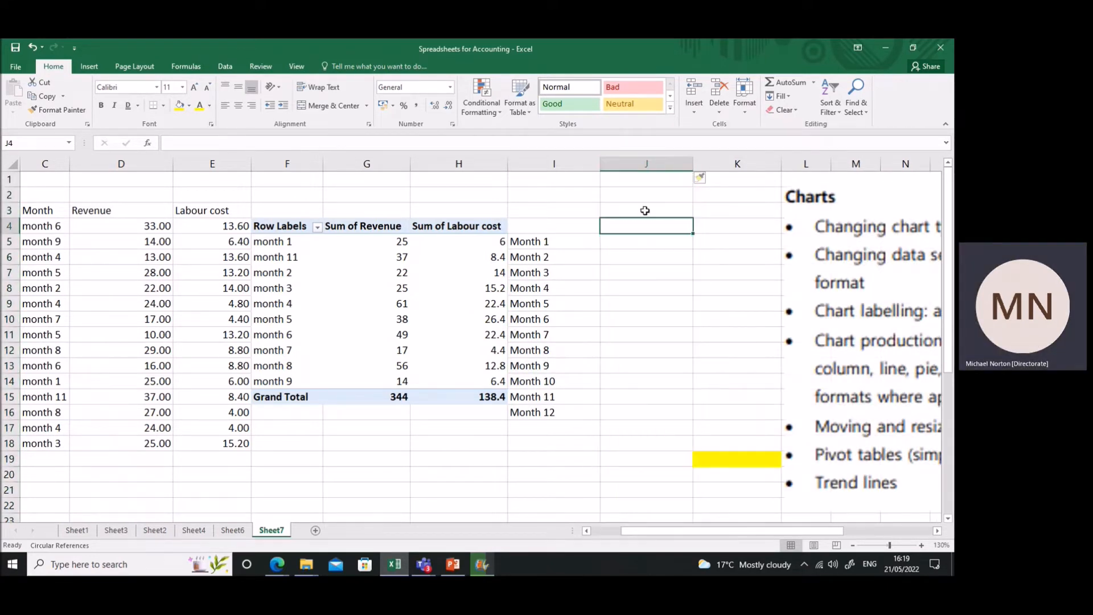
{"action": "type", "text": "REvenue"}
{"action": "key", "text": "Return"}
{"action": "key", "text": "Up"}
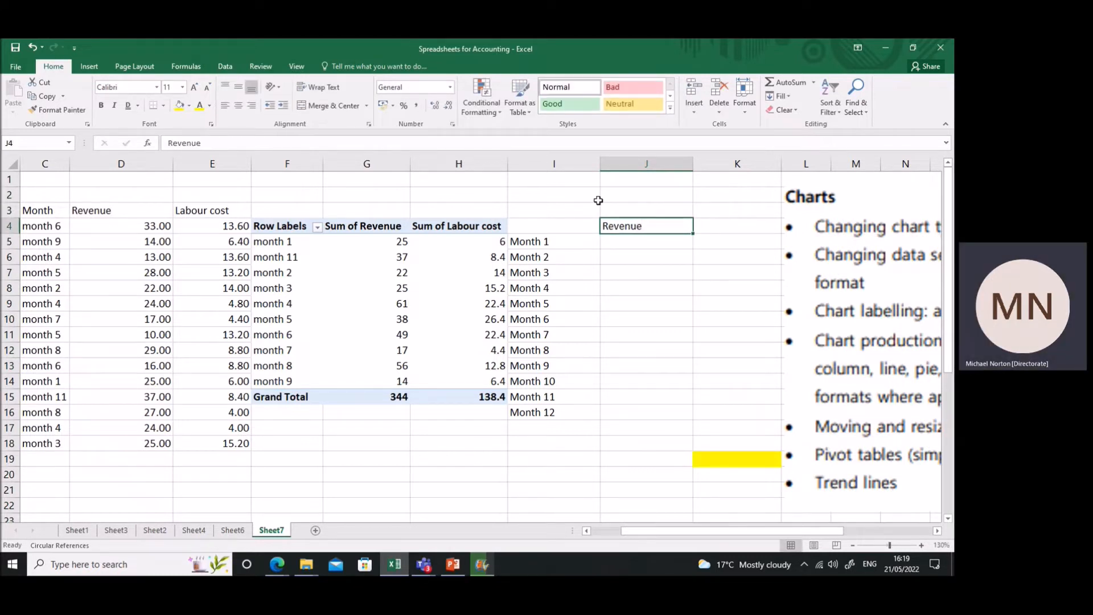
{"action": "key", "text": "Right"}
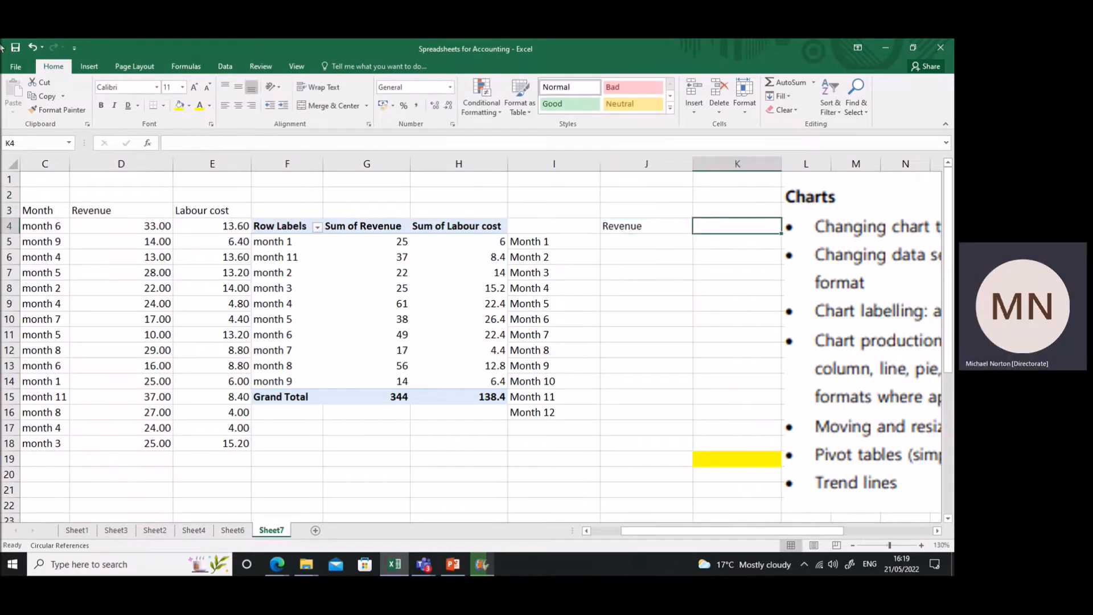
{"action": "type", "text": "Labout"}
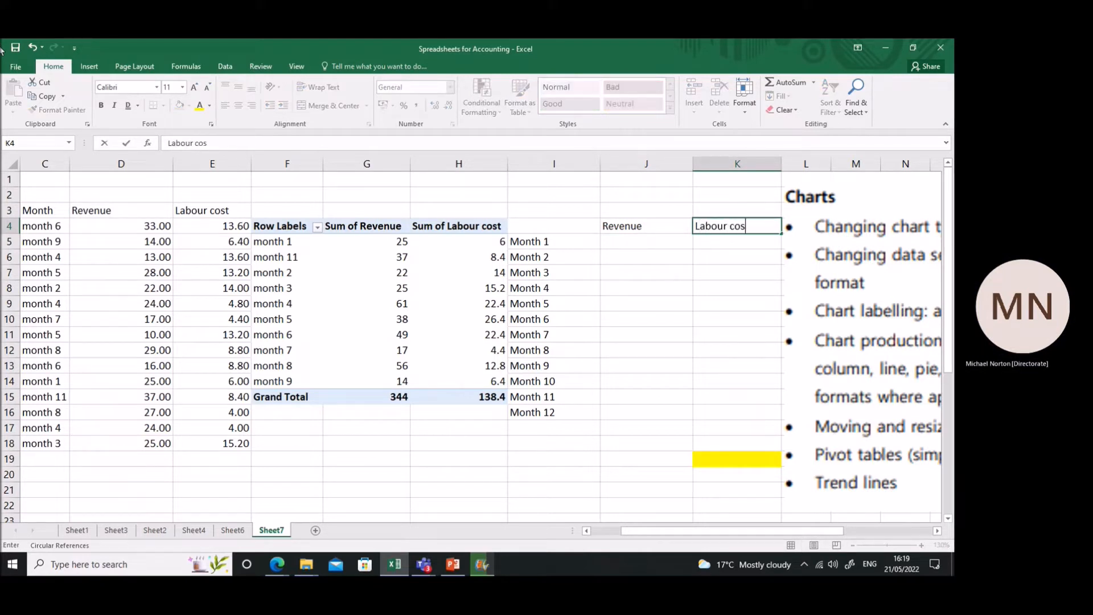
Enter a conditional sum formula in J5 with month range C4:C18, criterion I5 and sum range D4:D18.
{"action": "left_click", "coordinate": [626, 240]}
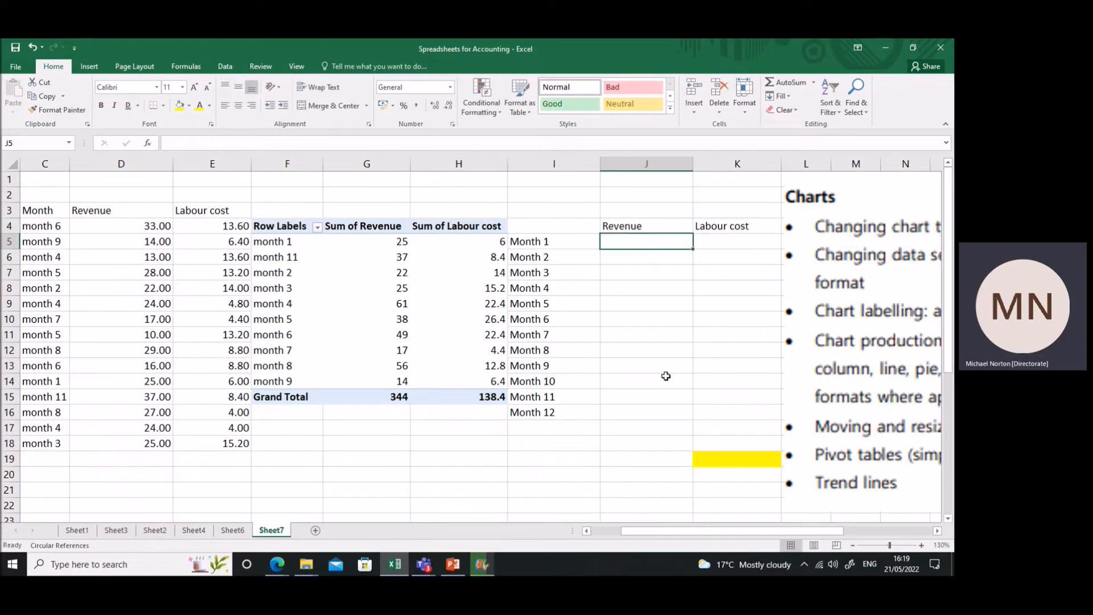
{"action": "type", "text": "=sumf"}
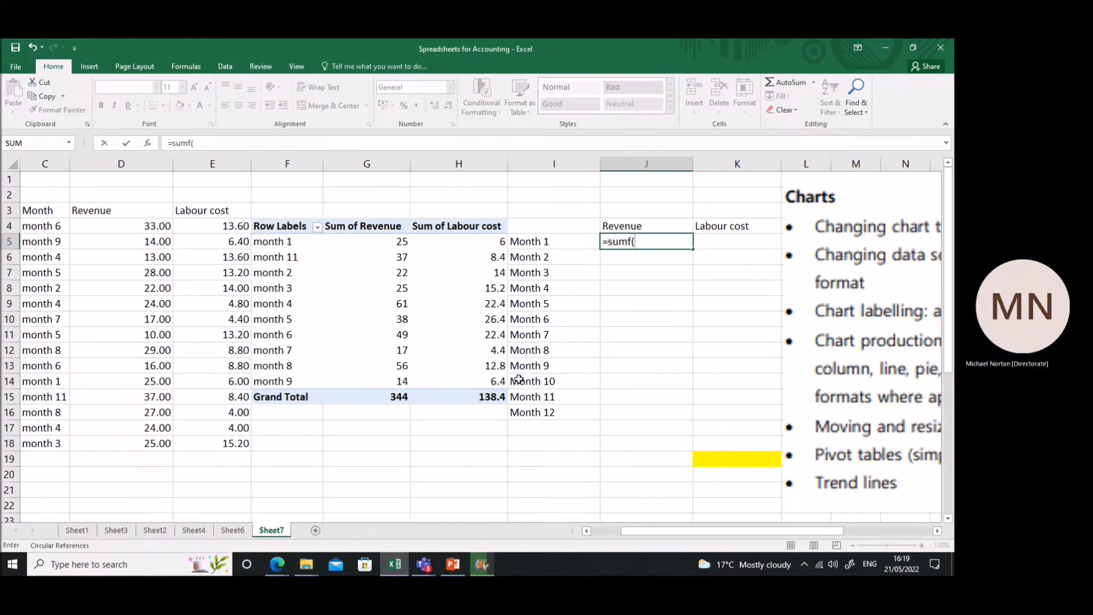
{"action": "type", "text": "("}
{"action": "left_click_drag", "start_coordinate": [45, 226], "coordinate": [39, 443]}
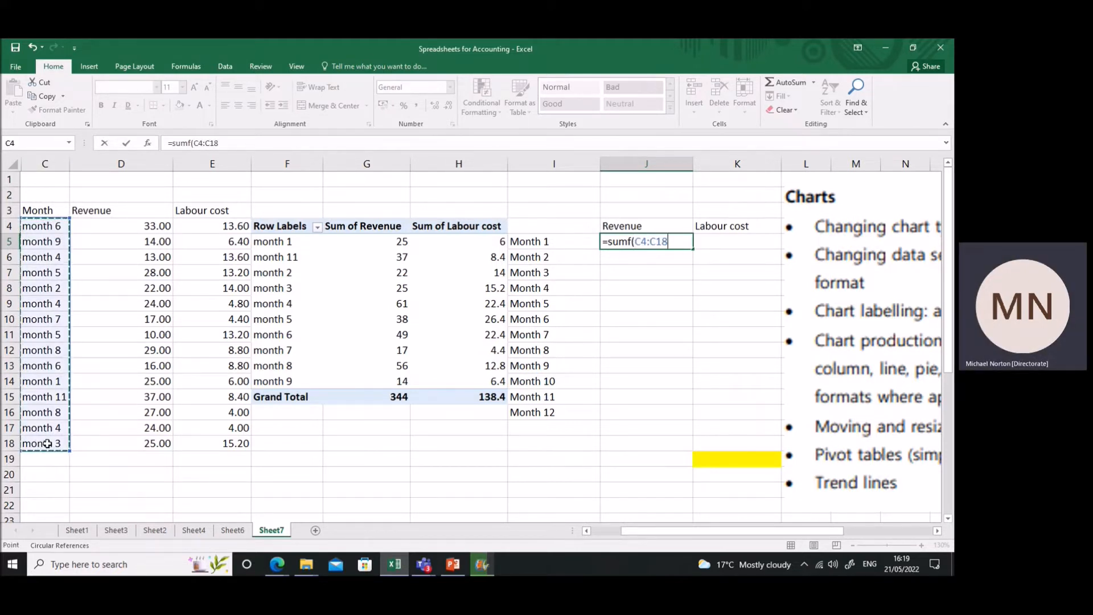
{"action": "type", "text": ","}
{"action": "left_click", "coordinate": [540, 239]}
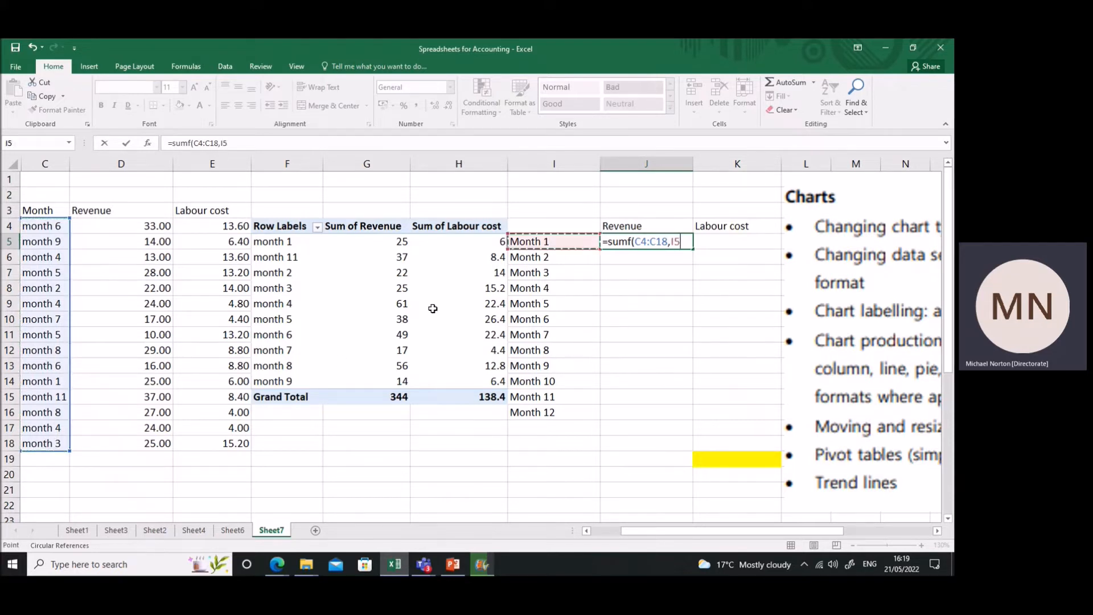
{"action": "type", "text": ","}
{"action": "left_click_drag", "start_coordinate": [129, 231], "coordinate": [114, 443]}
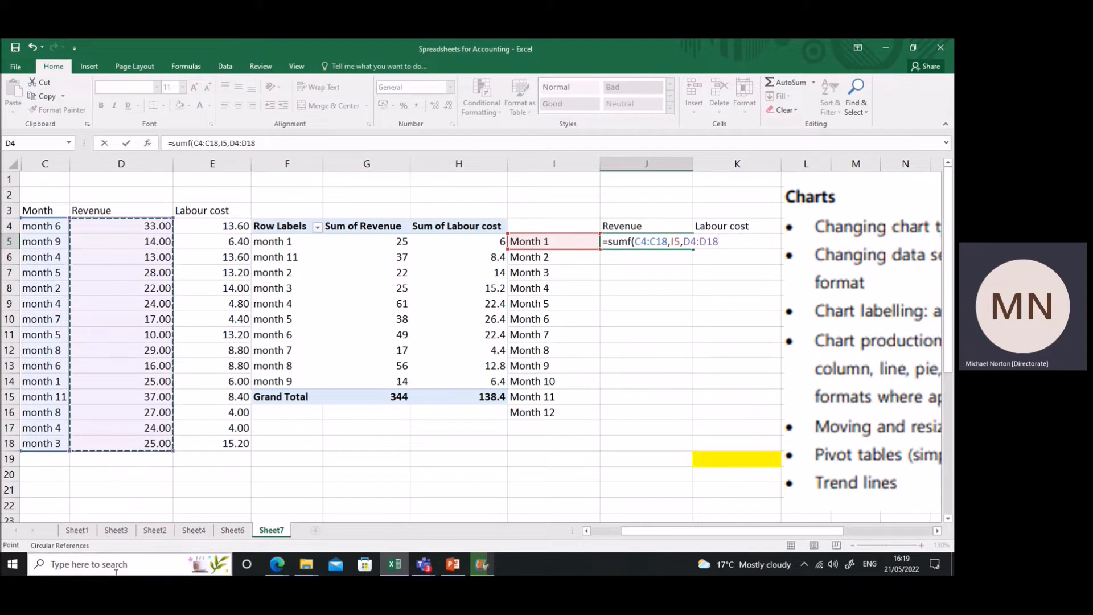
{"action": "key", "text": "Return"}
Correct the function name in J5 to SUMIF and fill the formula down to J16.
{"action": "left_click", "coordinate": [655, 237]}
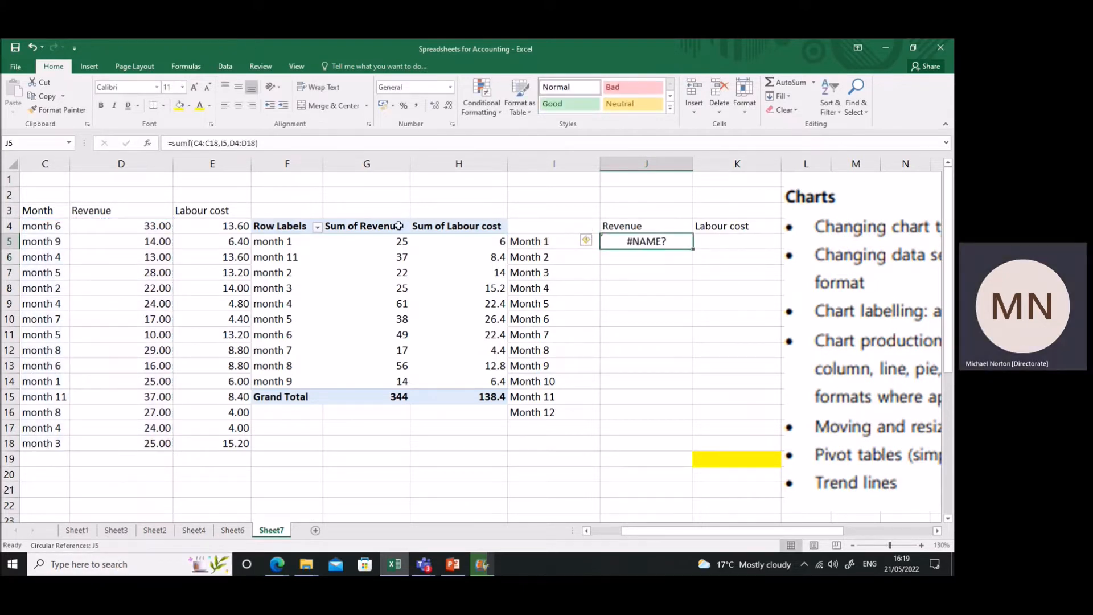
{"action": "left_click", "coordinate": [188, 143]}
{"action": "type", "text": "if"}
{"action": "key", "text": "ctrl+Return"}
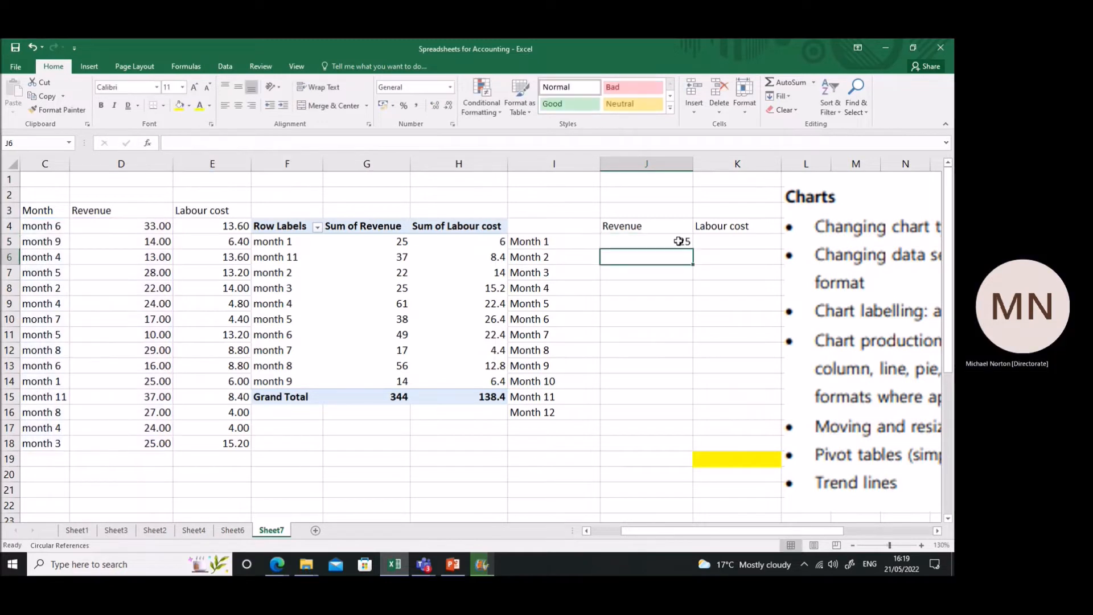
{"action": "left_click_drag", "start_coordinate": [693, 248], "coordinate": [665, 413]}
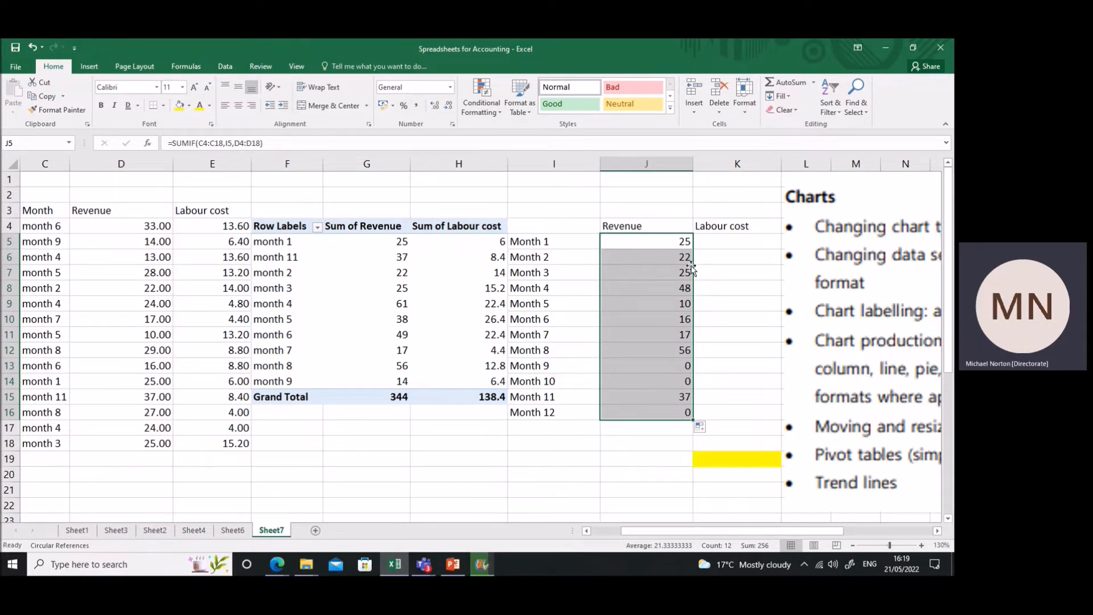
{"action": "left_click", "coordinate": [669, 245]}
{"action": "left_click_drag", "start_coordinate": [204, 143], "coordinate": [216, 140]}
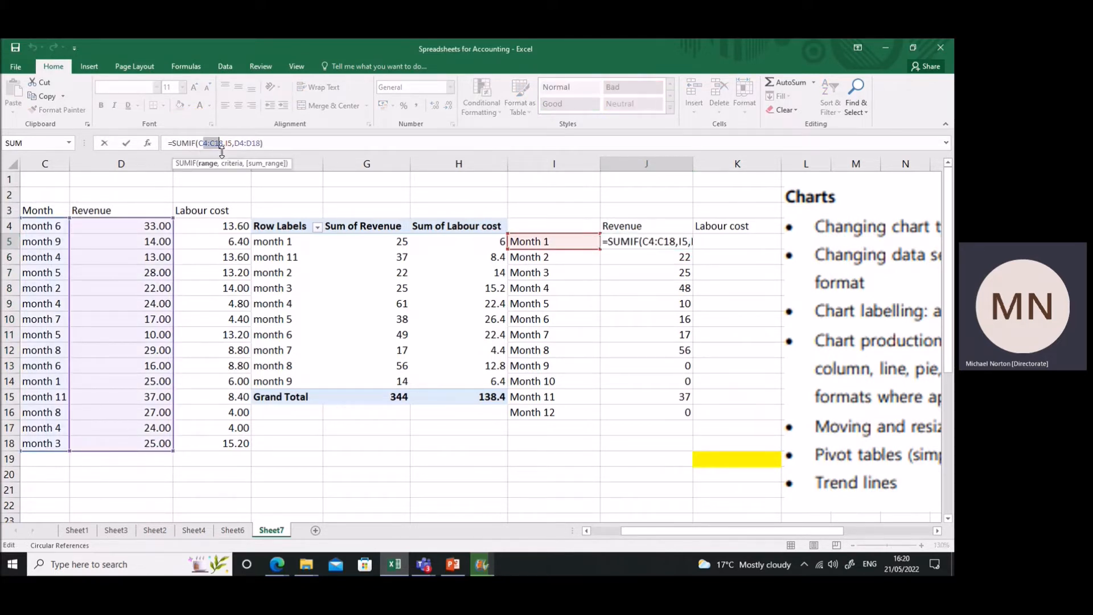
{"action": "key", "text": "Escape"}
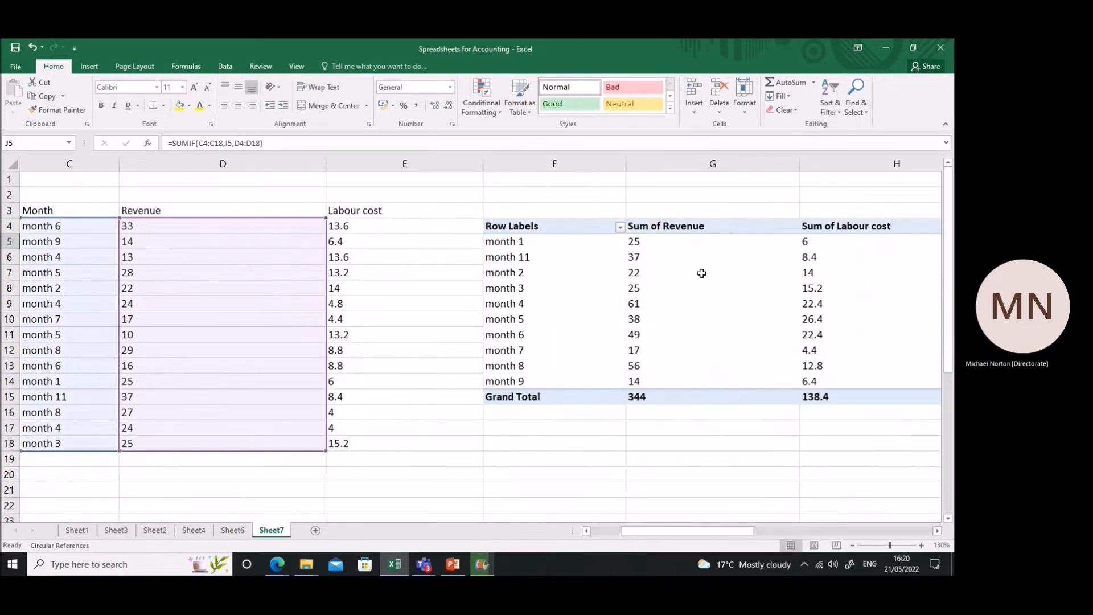
Display the sheet's formulas instead of values and narrow columns D to H.
{"action": "left_click", "coordinate": [467, 319]}
{"action": "key", "text": "Right"}
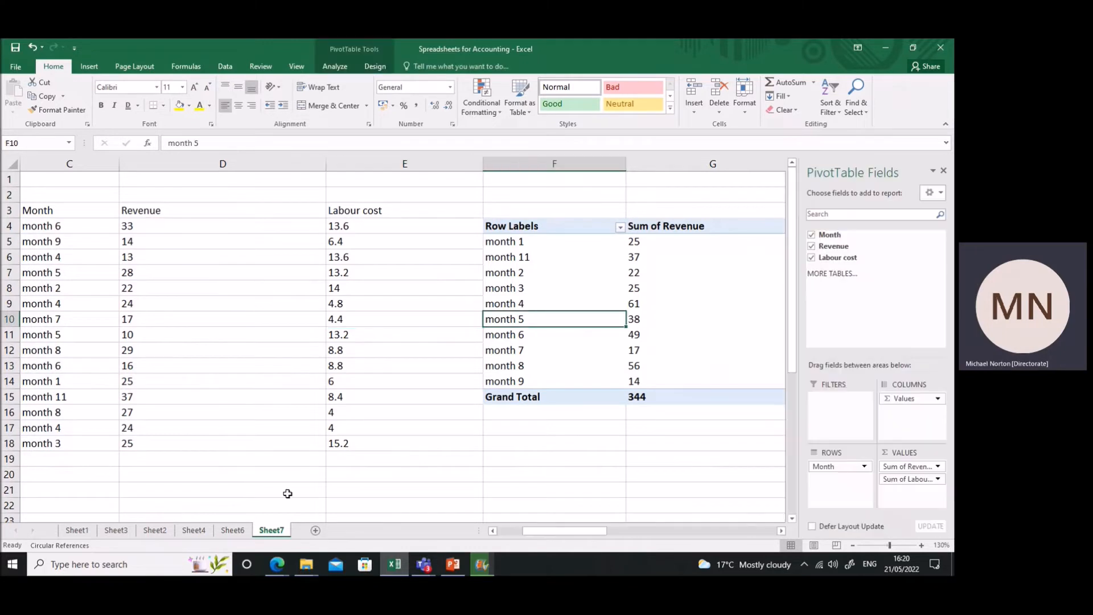
{"action": "left_click_drag", "start_coordinate": [324, 167], "coordinate": [188, 171]}
{"action": "left_click_drag", "start_coordinate": [343, 166], "coordinate": [569, 164]}
{"action": "left_click_drag", "start_coordinate": [538, 159], "coordinate": [405, 177]}
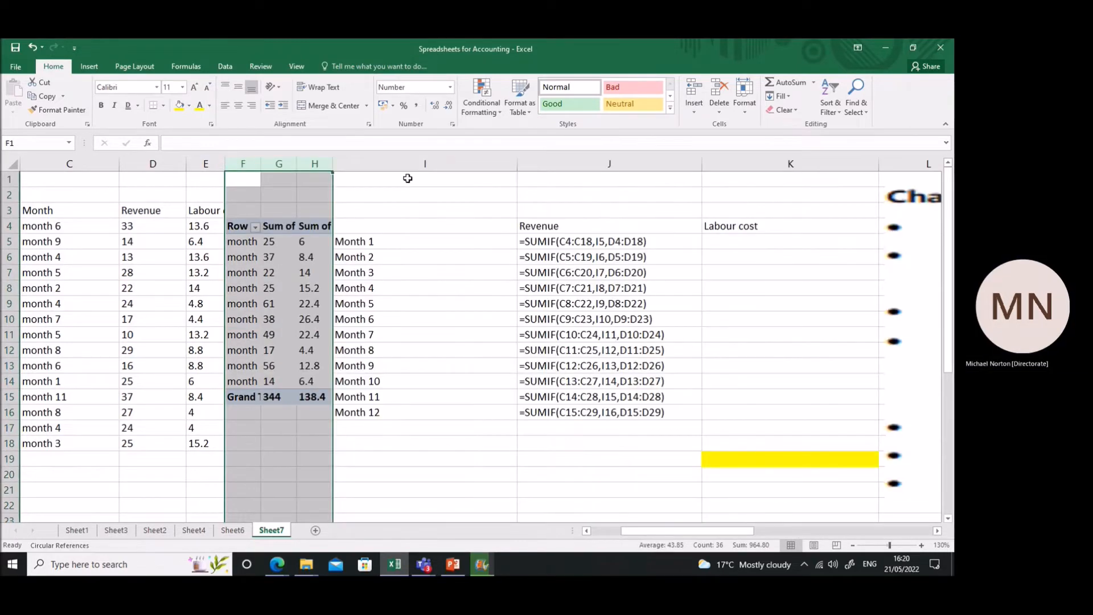
Make the month range $C$4:$C$18 and sum range $D$4:$D$18 absolute in J5, and fill the formula down to J16.
{"action": "left_click", "coordinate": [594, 240]}
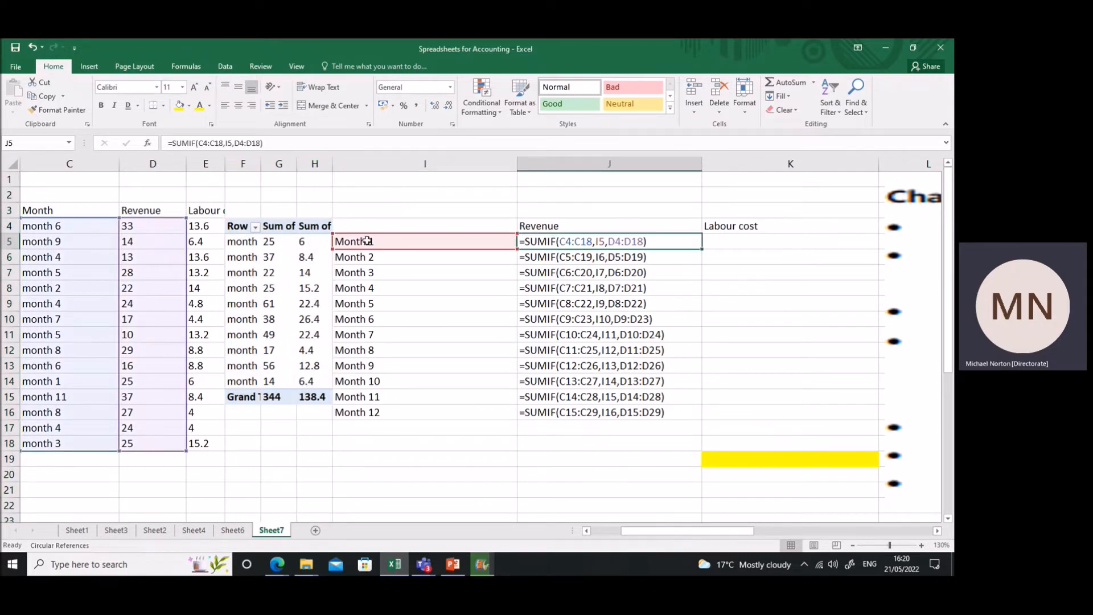
{"action": "left_click_drag", "start_coordinate": [203, 142], "coordinate": [224, 143]}
{"action": "key", "text": "F4"}
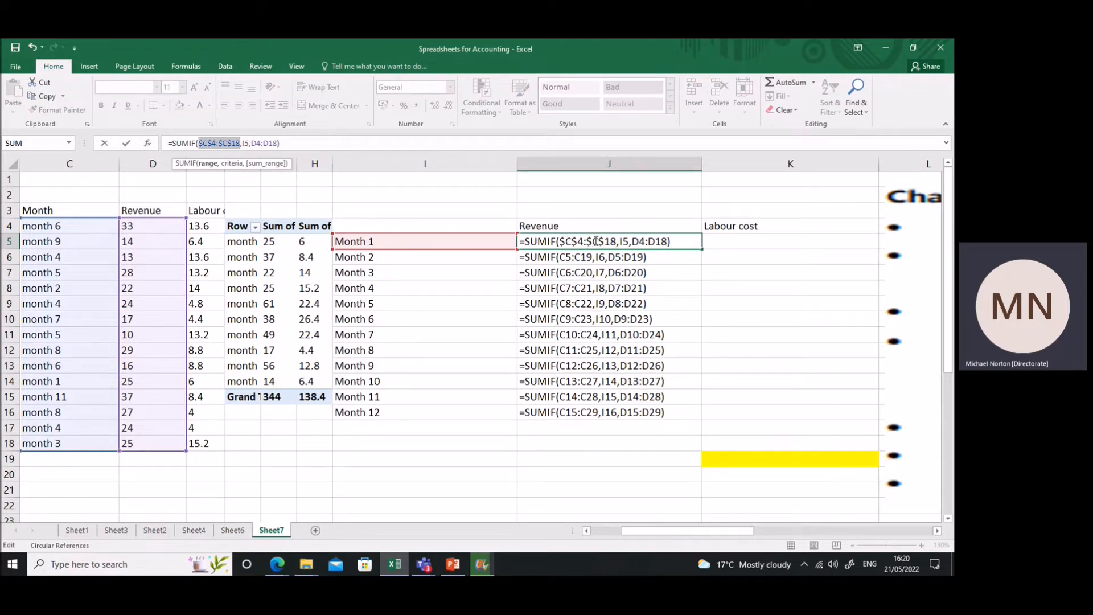
{"action": "left_click", "coordinate": [639, 242]}
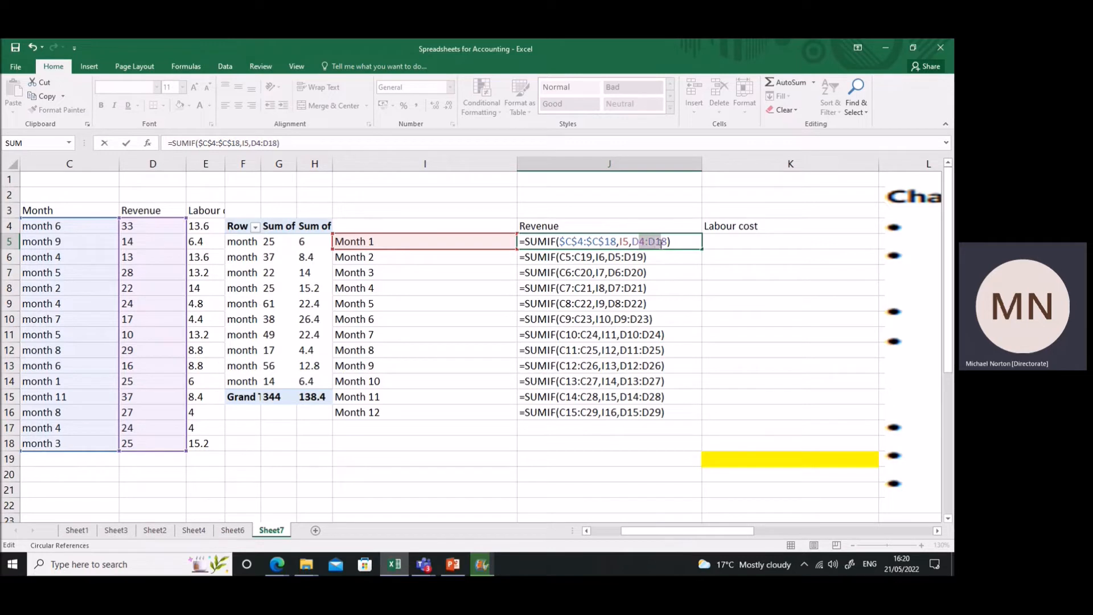
{"action": "key", "text": "F4"}
{"action": "key", "text": "Return"}
{"action": "left_click", "coordinate": [618, 240]}
{"action": "left_click_drag", "start_coordinate": [702, 249], "coordinate": [682, 415]}
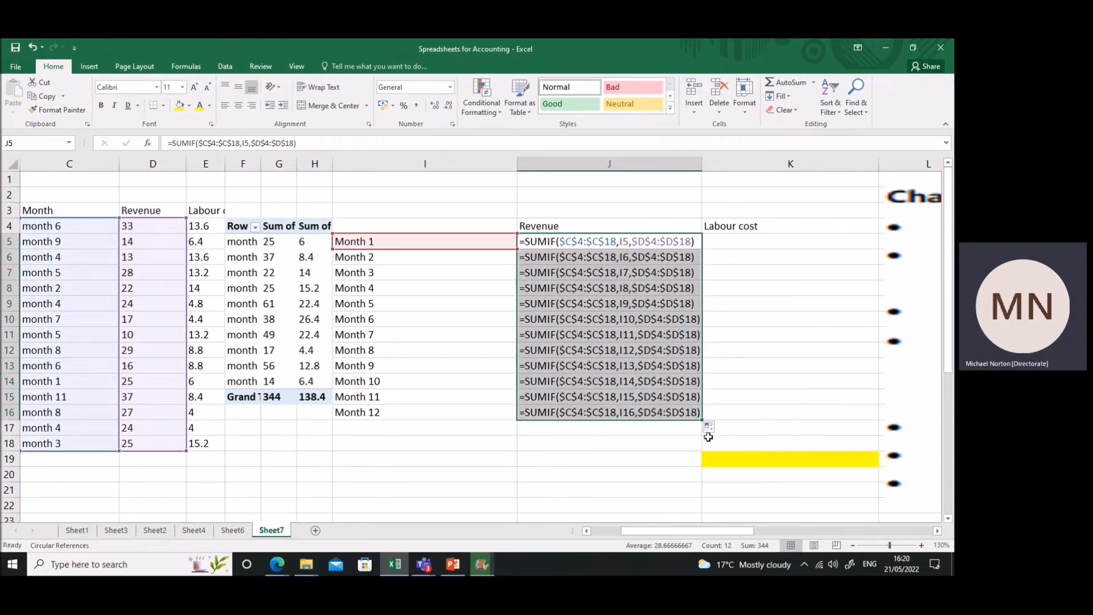
Lock the criterion column in J5 as $I5 and fill the formula through J5:K16.
{"action": "left_click", "coordinate": [242, 142]}
{"action": "type", "text": "$"}
{"action": "key", "text": "Return"}
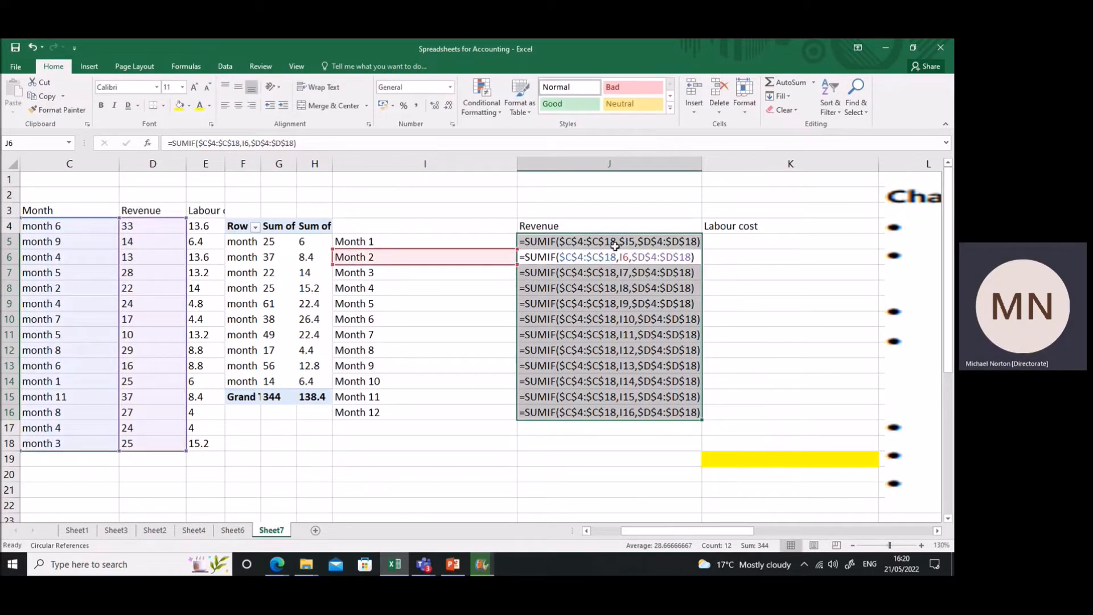
{"action": "left_click", "coordinate": [697, 248]}
{"action": "left_click_drag", "start_coordinate": [701, 250], "coordinate": [808, 430]}
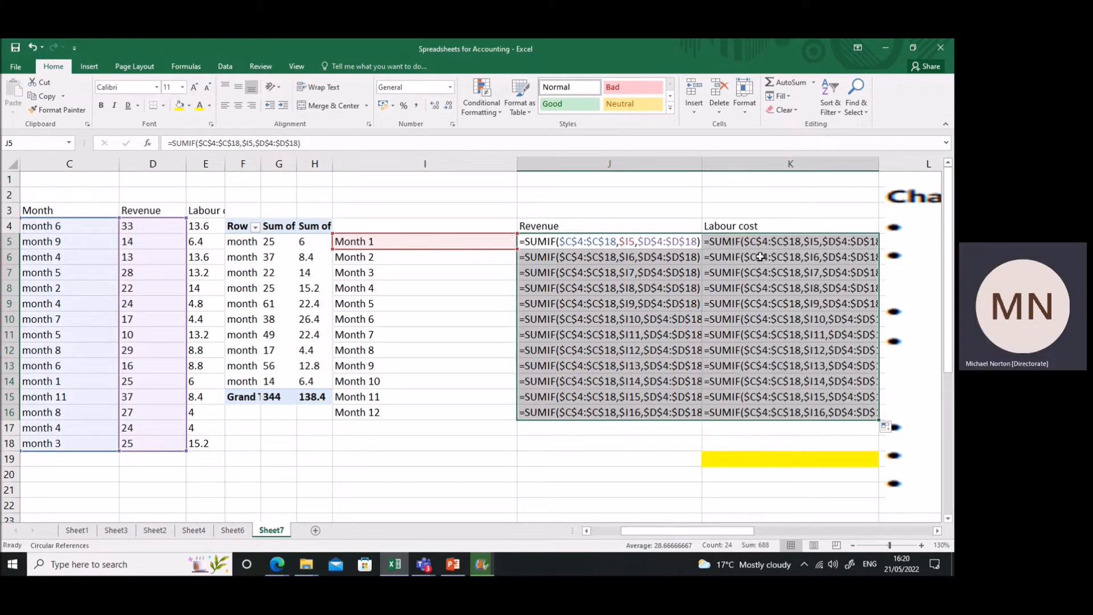
{"action": "left_click", "coordinate": [748, 245]}
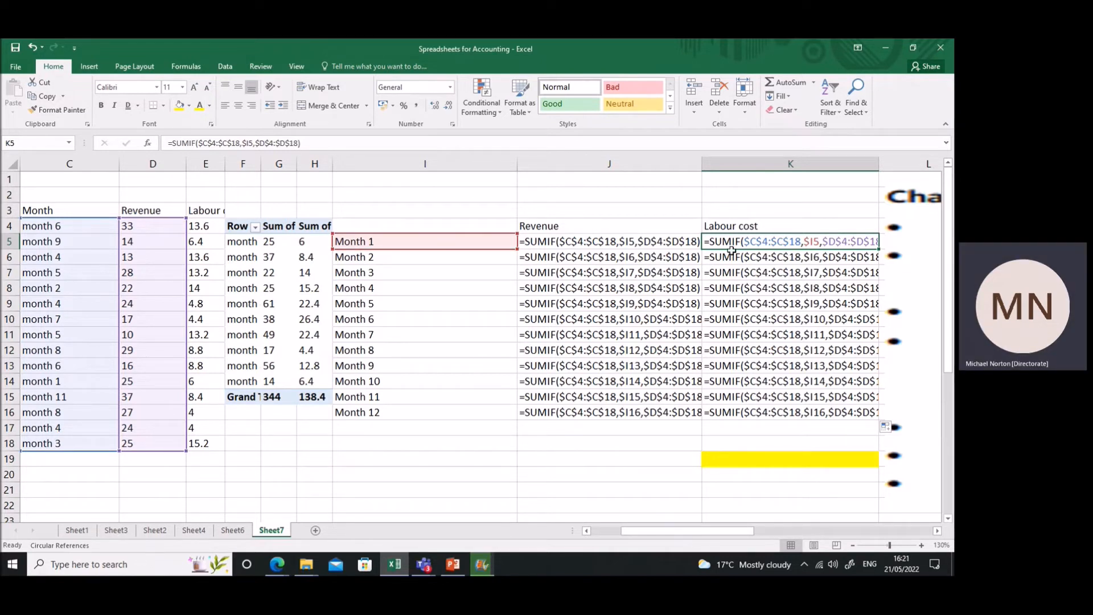
Change the sum range in J5 to D$4:D$18 with relative columns, and refill the formula down to row 16 and across to column K.
{"action": "left_click", "coordinate": [661, 244]}
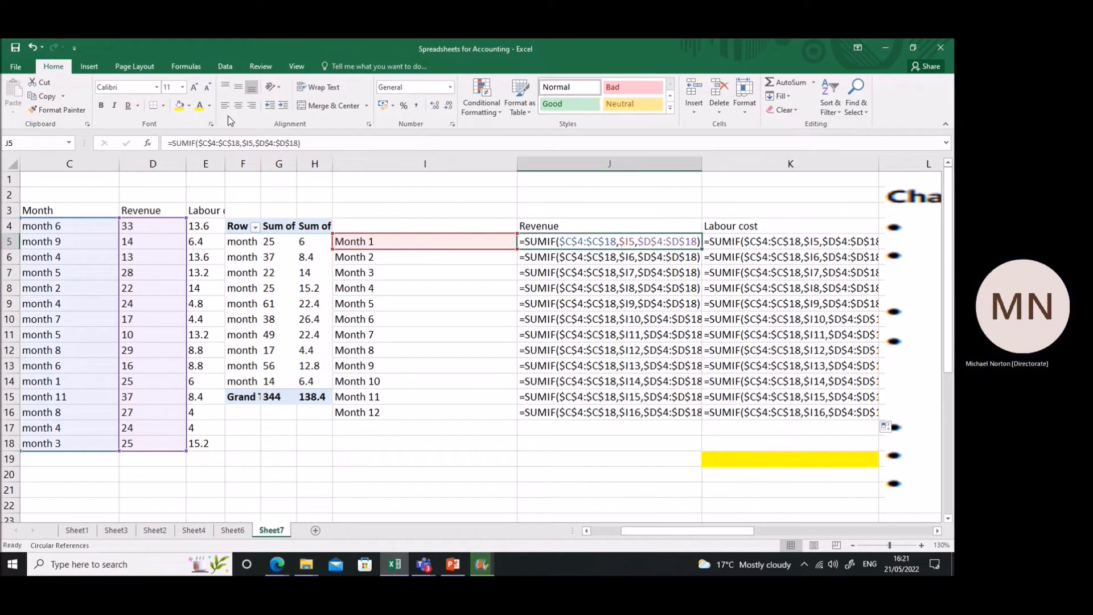
{"action": "left_click", "coordinate": [261, 144]}
{"action": "key", "text": "BackSpace"}
{"action": "left_click", "coordinate": [277, 143]}
{"action": "key", "text": "BackSpace"}
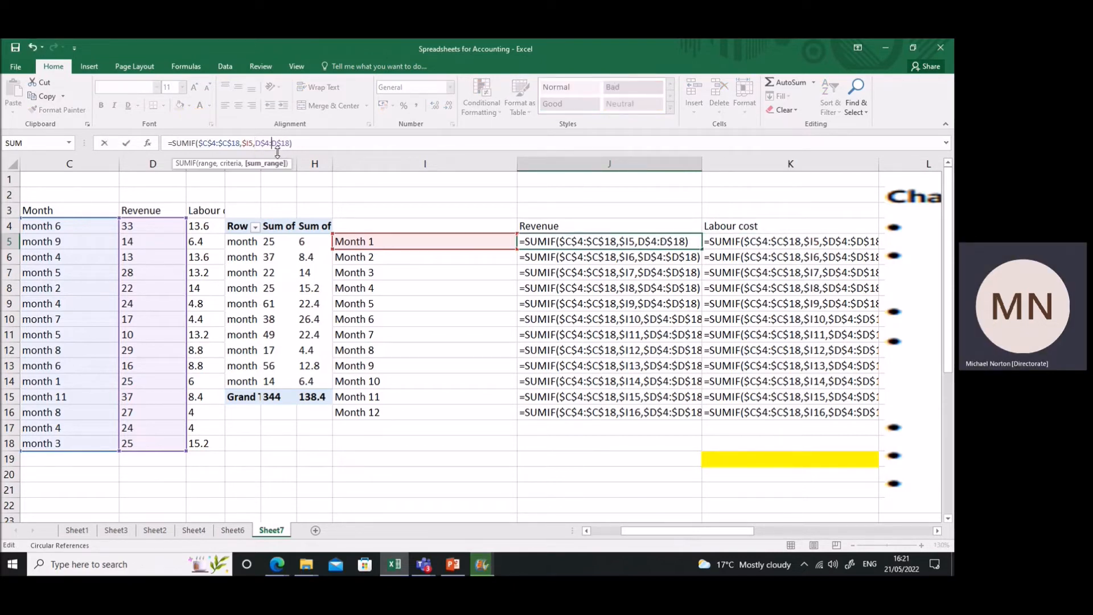
{"action": "key", "text": "Return"}
{"action": "left_click", "coordinate": [665, 243]}
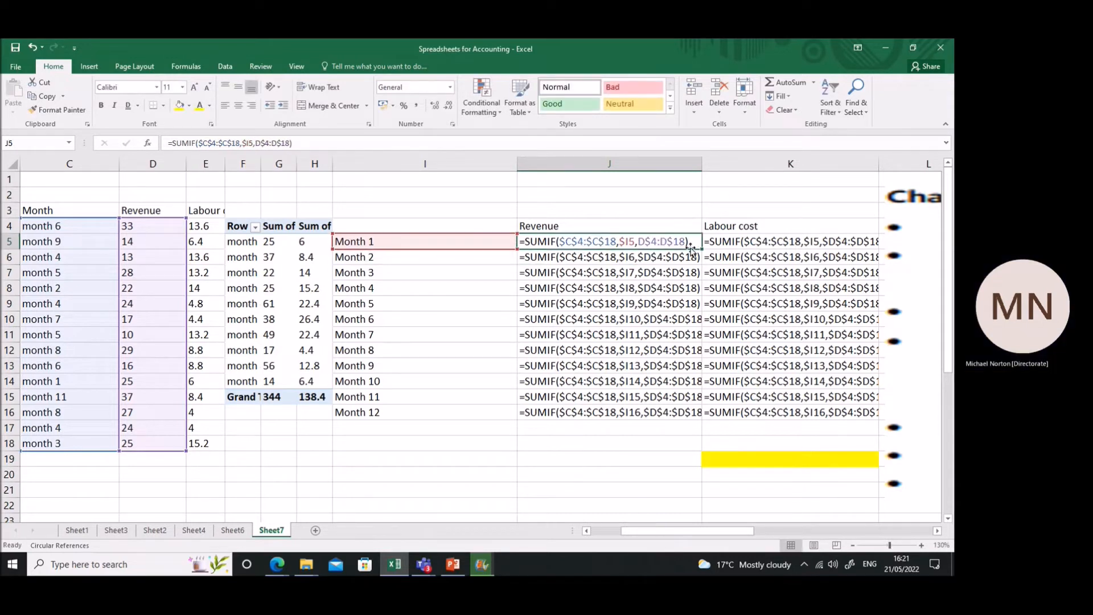
{"action": "left_click_drag", "start_coordinate": [702, 248], "coordinate": [691, 416]}
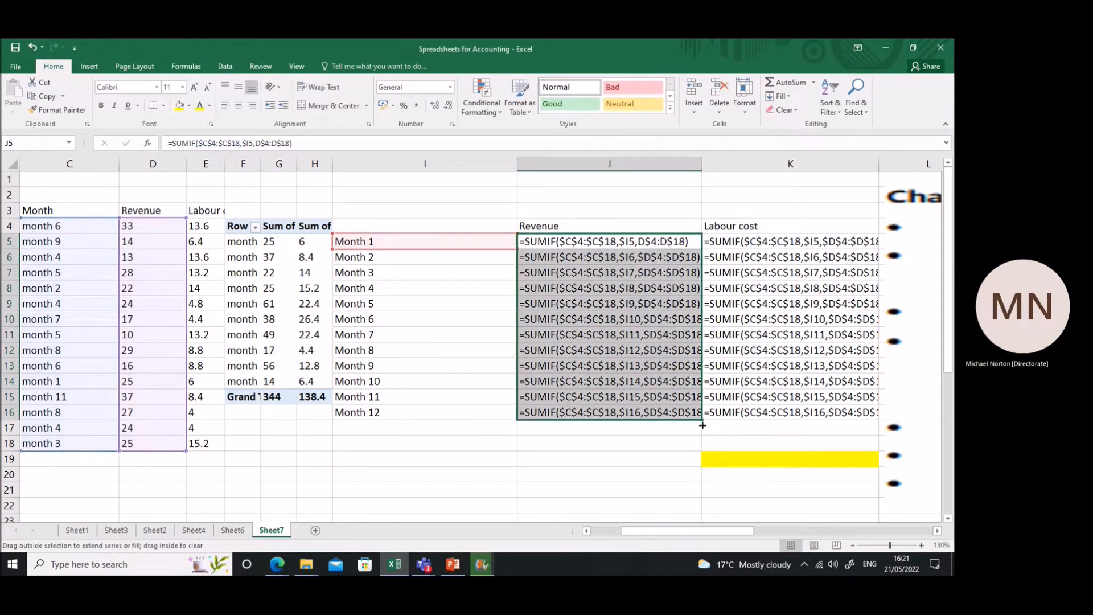
{"action": "left_click_drag", "start_coordinate": [701, 420], "coordinate": [825, 419]}
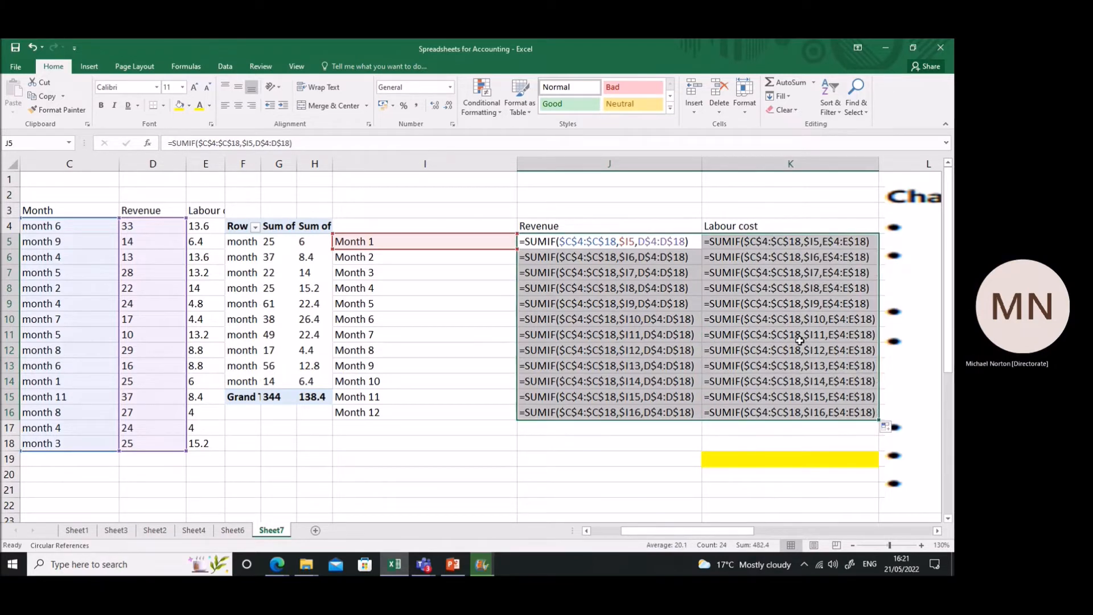
{"action": "left_click", "coordinate": [820, 273]}
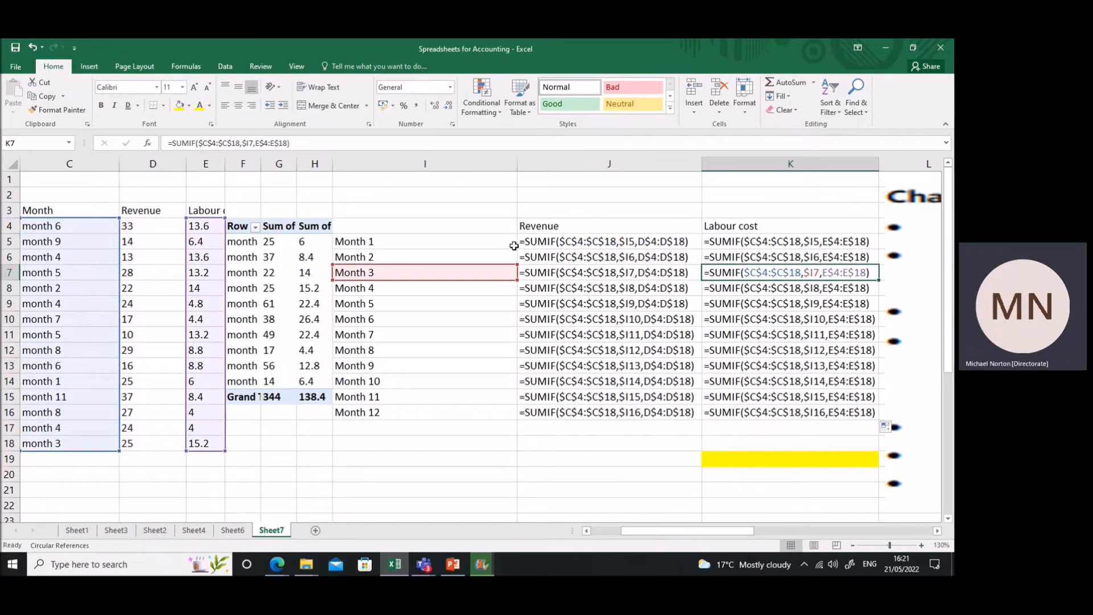
Return the sheet to showing values and widen columns E to H.
{"action": "key", "text": "ctrl+grave"}
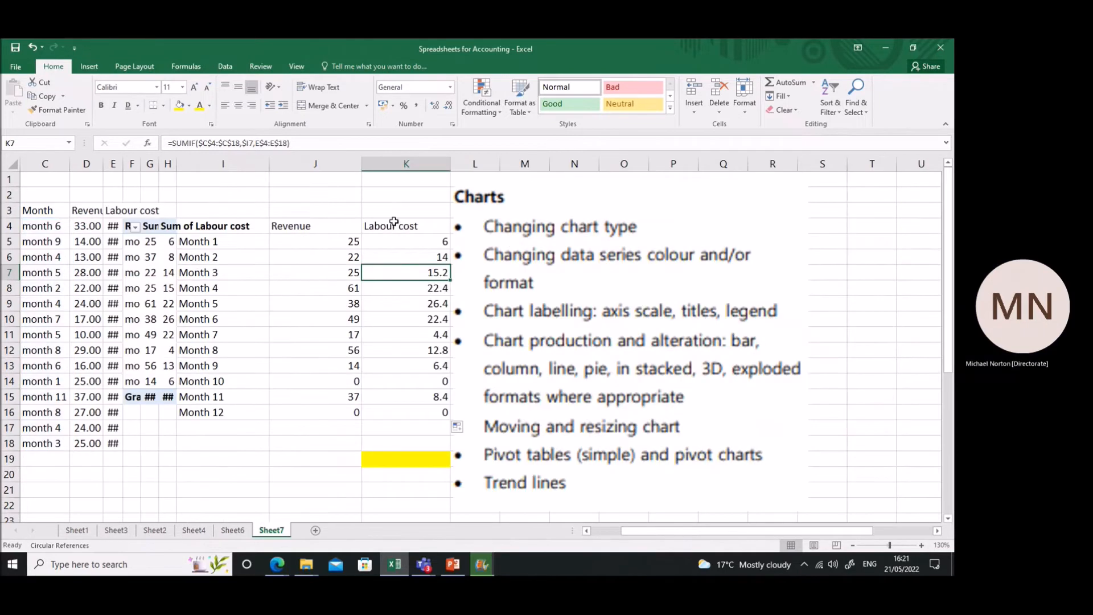
{"action": "left_click_drag", "start_coordinate": [131, 163], "coordinate": [204, 164]}
{"action": "left_click_drag", "start_coordinate": [122, 163], "coordinate": [164, 166]}
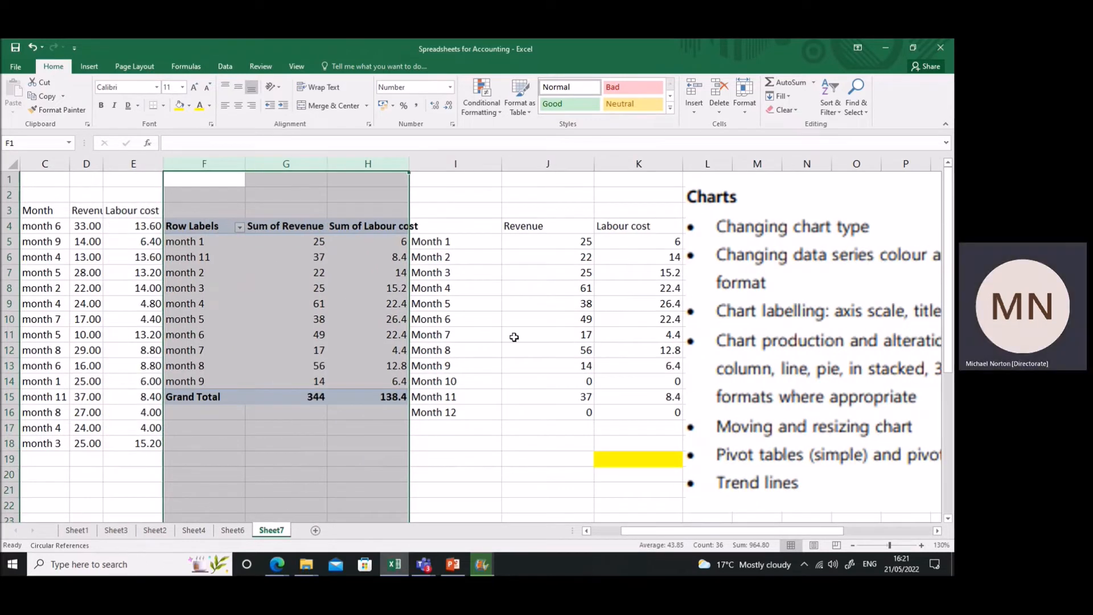
Compare the pivot table's monthly revenue and labour cost with the SUMIF table, checking month 4 and the months missing from the pivot table.
{"action": "left_click", "coordinate": [571, 243]}
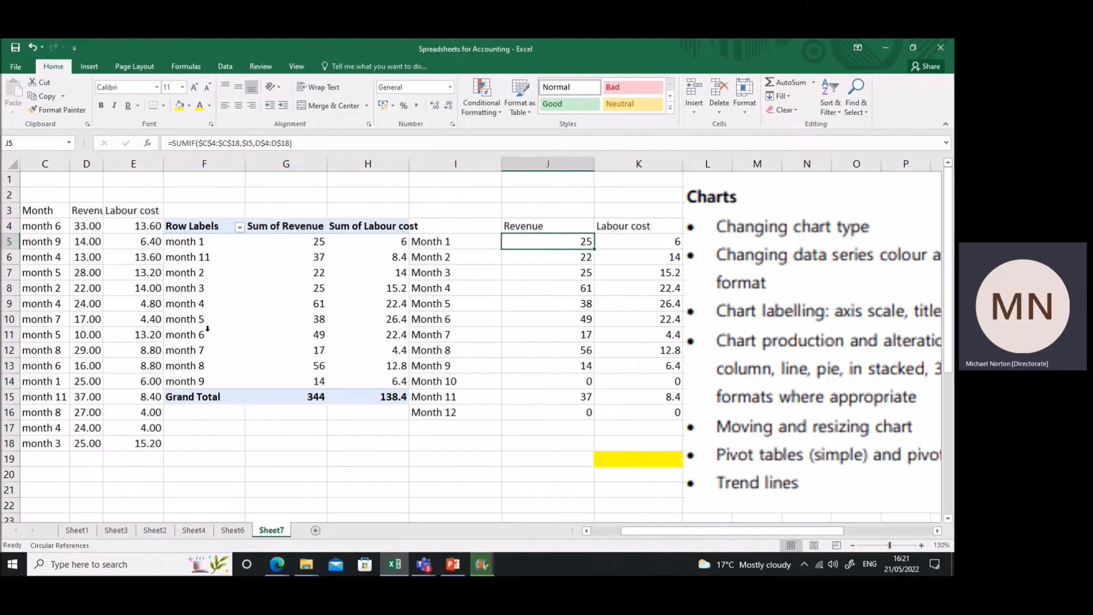
{"action": "left_click", "coordinate": [202, 241]}
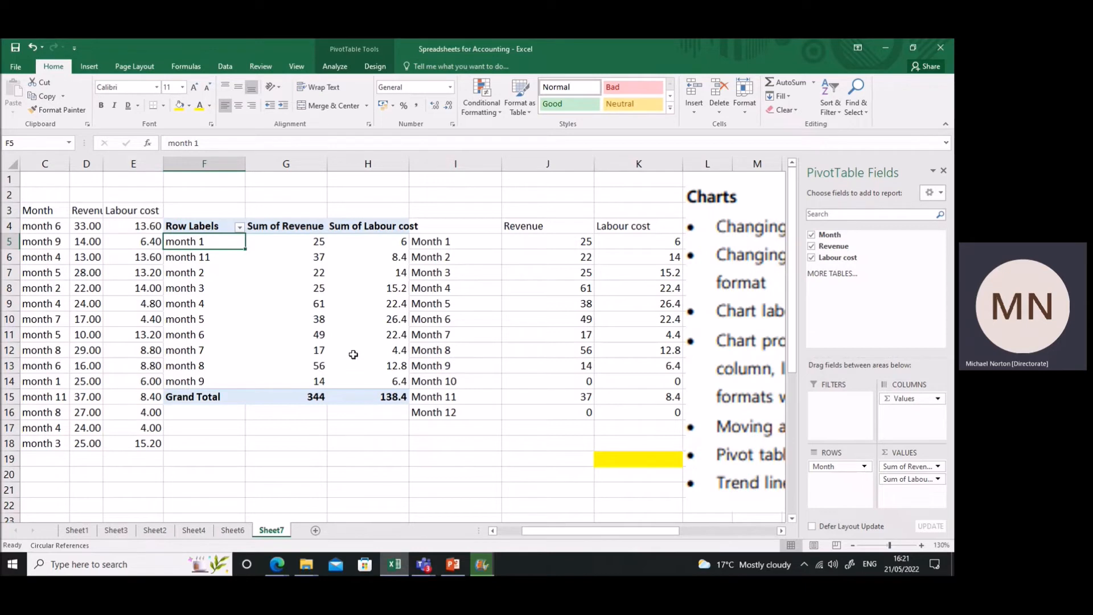
{"action": "left_click", "coordinate": [89, 66]}
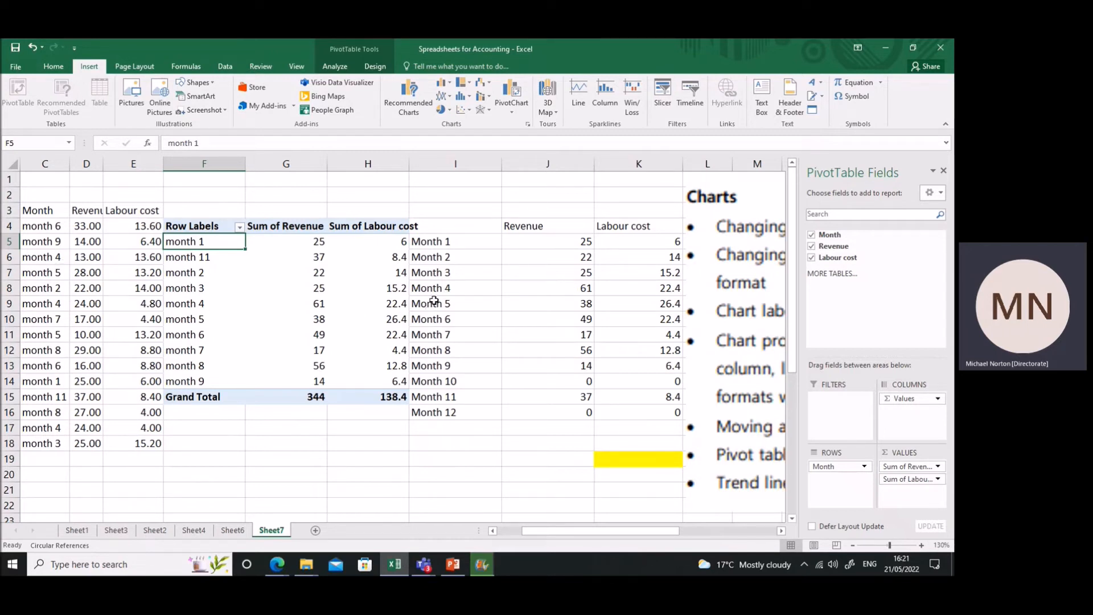
{"action": "left_click", "coordinate": [587, 287]}
{"action": "left_click", "coordinate": [311, 307]}
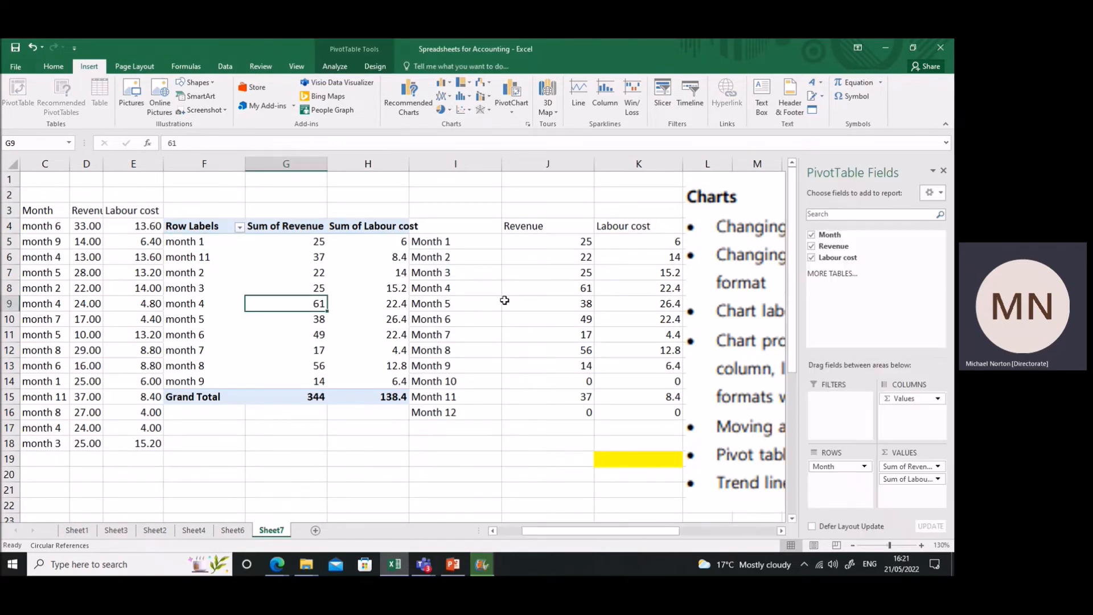
{"action": "left_click", "coordinate": [621, 286]}
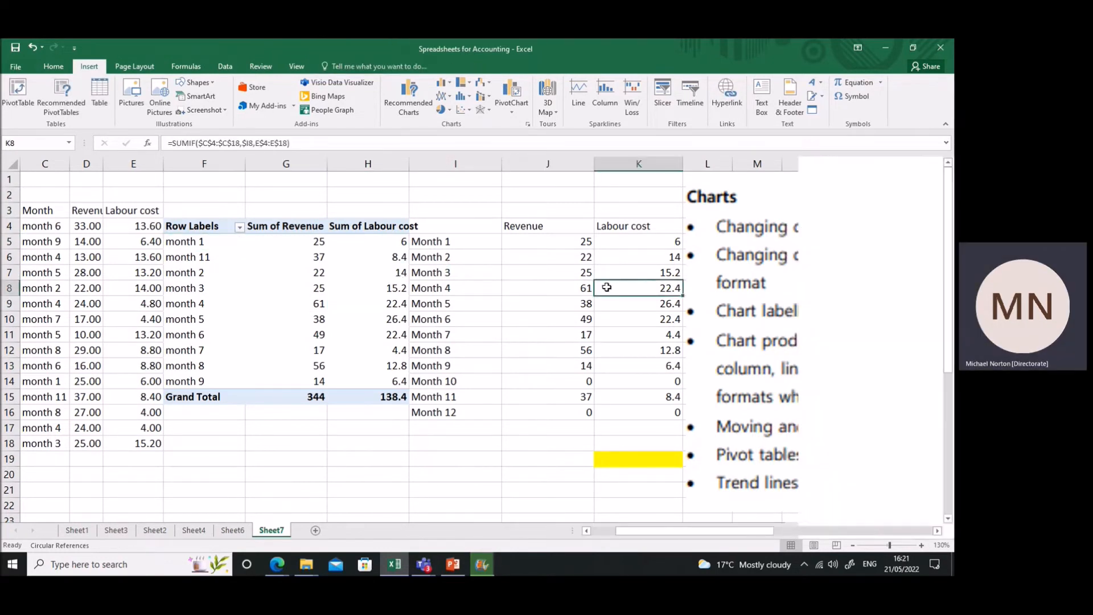
{"action": "left_click", "coordinate": [398, 304]}
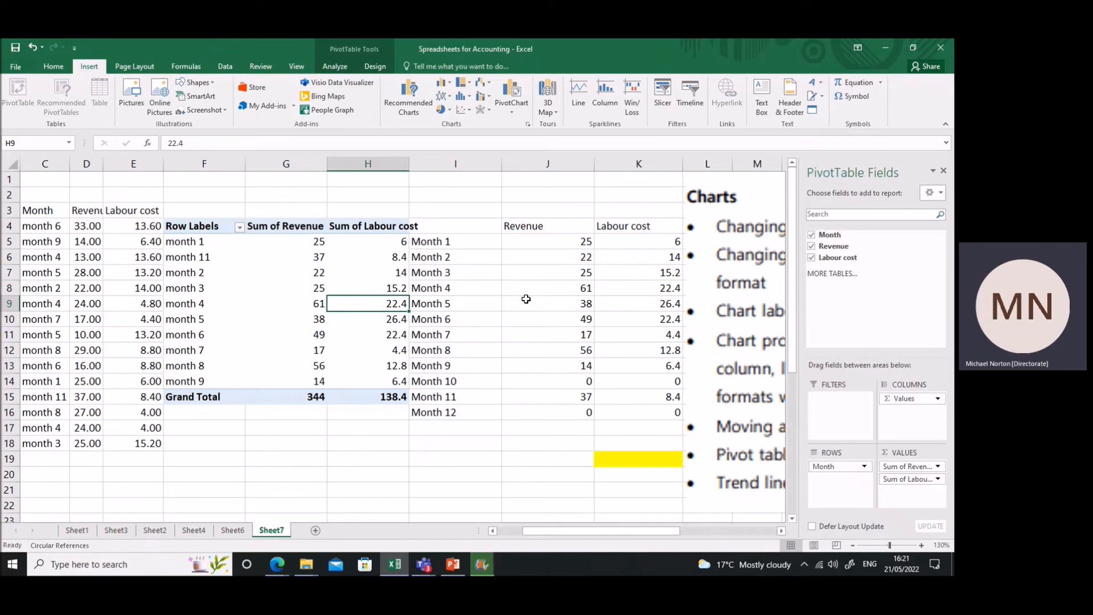
{"action": "left_click", "coordinate": [579, 378]}
{"action": "left_click", "coordinate": [620, 381]}
{"action": "left_click", "coordinate": [577, 410]}
{"action": "left_click", "coordinate": [631, 409]}
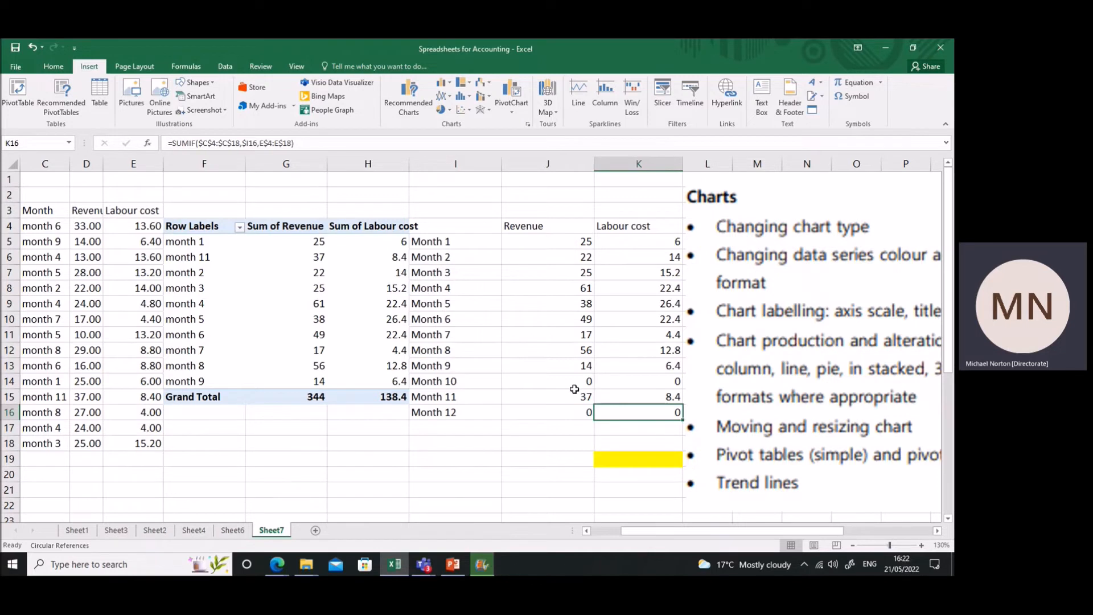
Total the Revenue column in J17 with a SUM of J5:J16 and copy the total across to K17.
{"action": "left_click", "coordinate": [583, 423]}
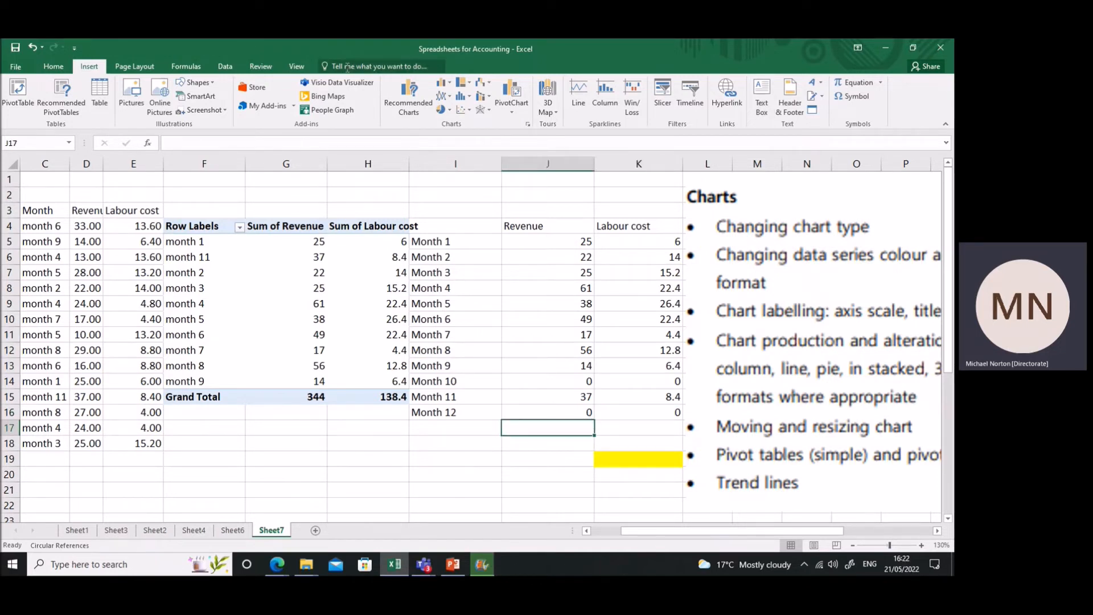
{"action": "left_click", "coordinate": [53, 66]}
{"action": "left_click", "coordinate": [788, 82]}
{"action": "key", "text": "Return"}
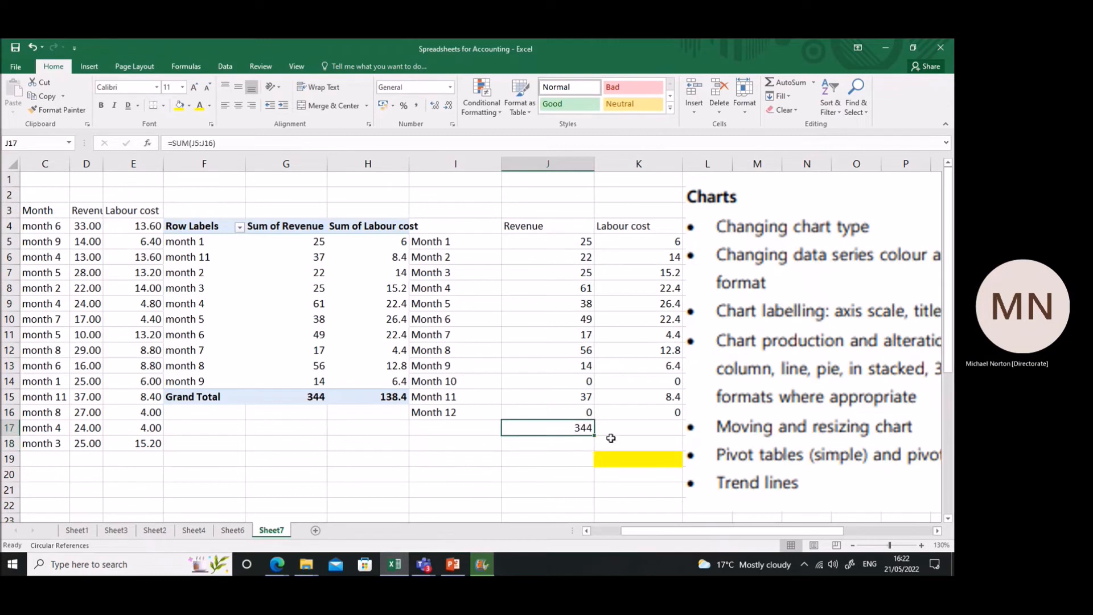
{"action": "left_click", "coordinate": [588, 425]}
{"action": "left_click_drag", "start_coordinate": [594, 435], "coordinate": [680, 431]}
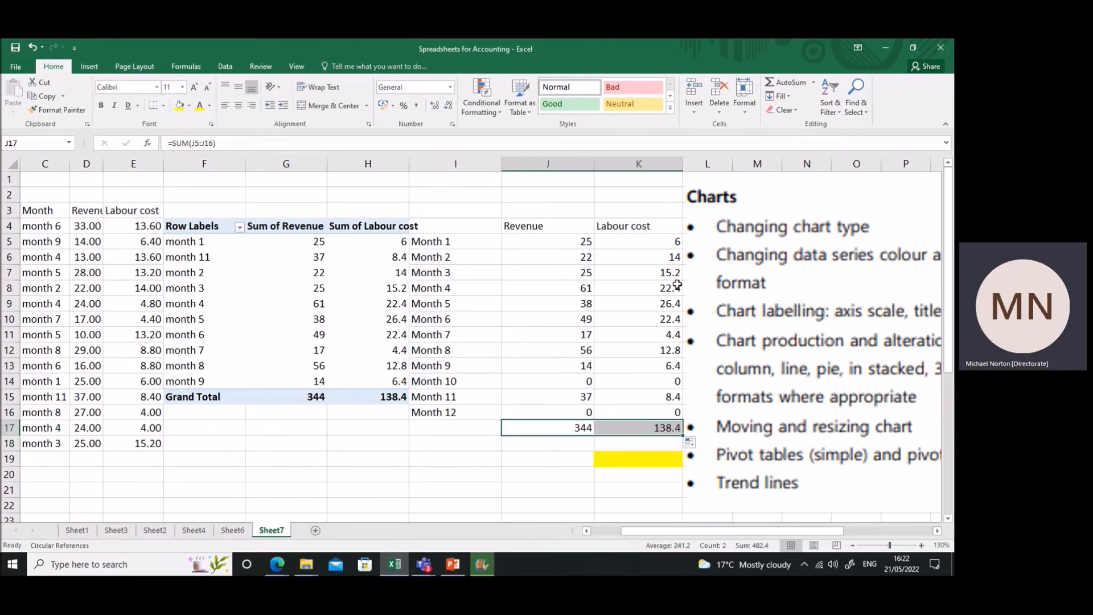
Clear the pivot table and the SUMIF table from columns F to K.
{"action": "left_click_drag", "start_coordinate": [189, 226], "coordinate": [360, 395]}
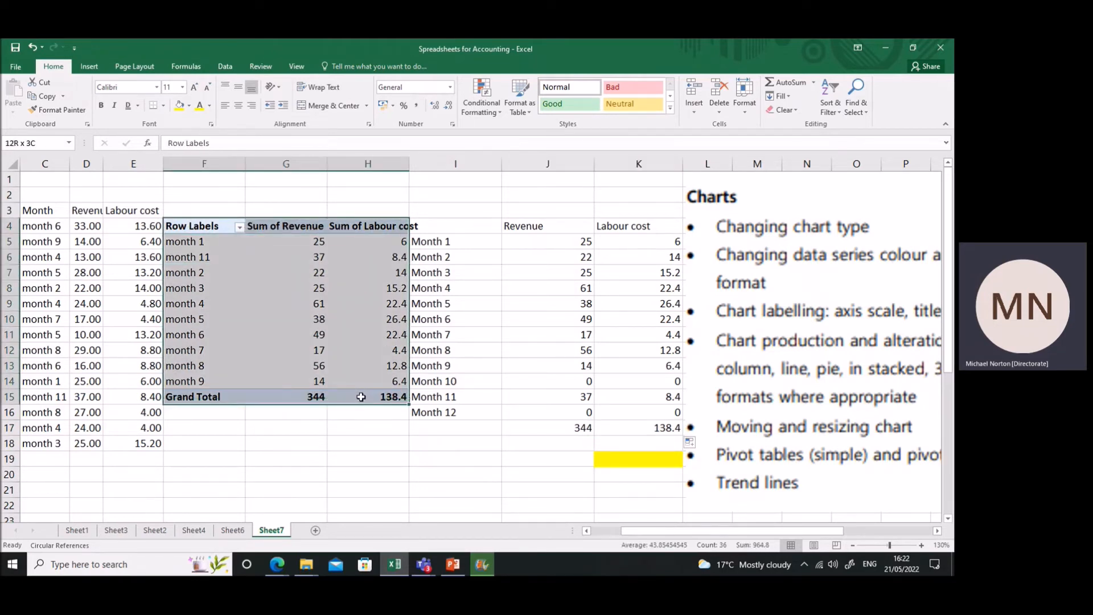
{"action": "left_click", "coordinate": [560, 280]}
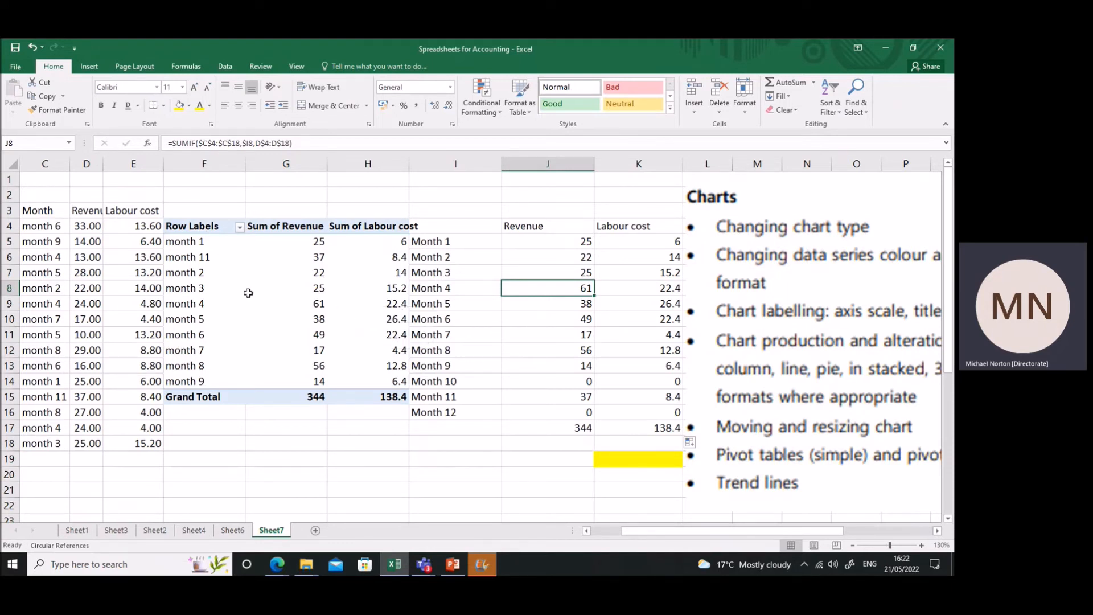
{"action": "left_click_drag", "start_coordinate": [197, 166], "coordinate": [627, 183]}
{"action": "key", "text": "Delete"}
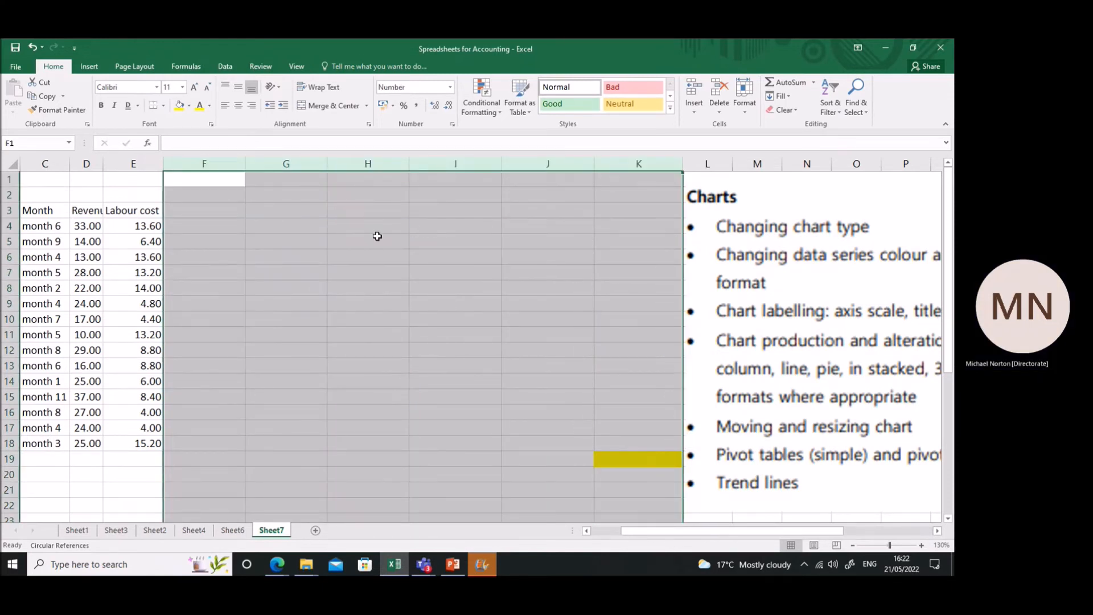
Insert a PivotChart based on Sheet7 range C3:E18, placing it in the existing worksheet at cell F4.
{"action": "left_click", "coordinate": [266, 240]}
{"action": "left_click", "coordinate": [208, 216]}
{"action": "left_click", "coordinate": [210, 224]}
{"action": "left_click", "coordinate": [89, 71]}
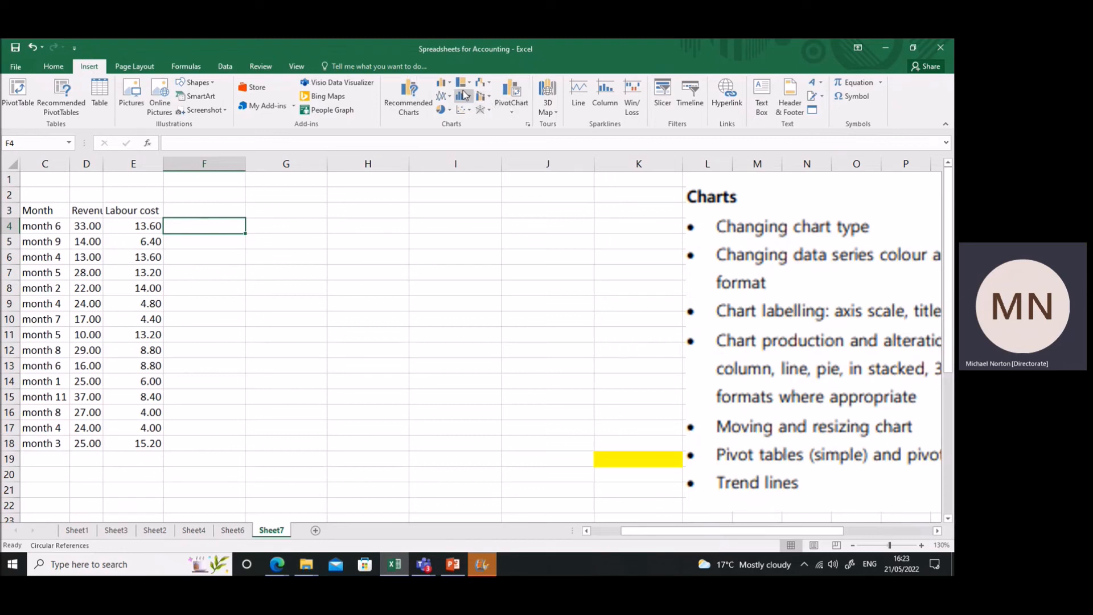
{"action": "left_click", "coordinate": [513, 96]}
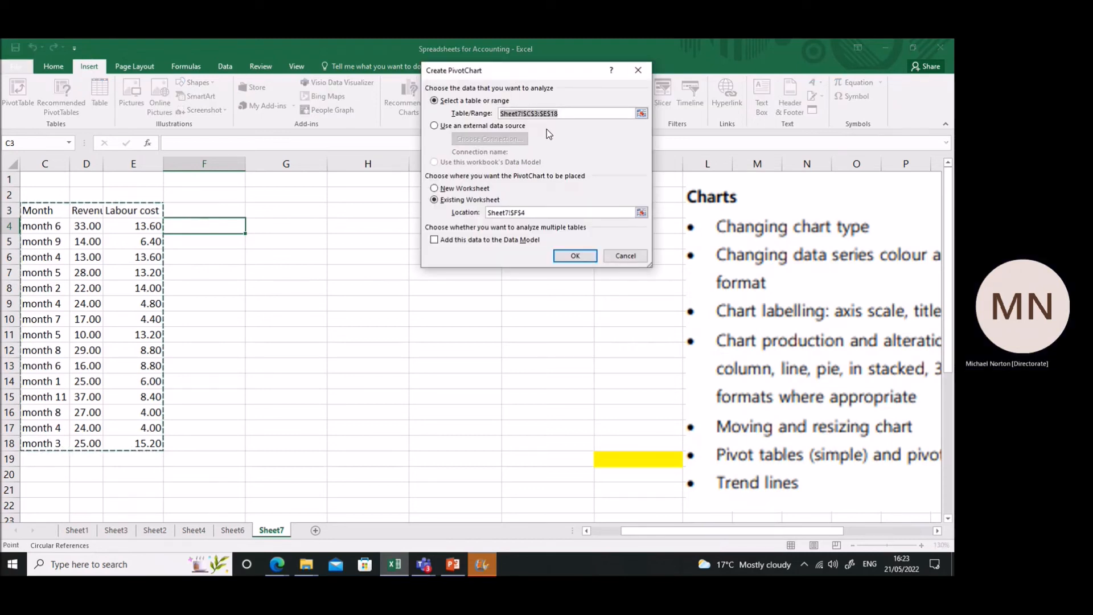
{"action": "left_click", "coordinate": [641, 113]}
{"action": "left_click_drag", "start_coordinate": [40, 210], "coordinate": [139, 444]}
{"action": "key", "text": "Return"}
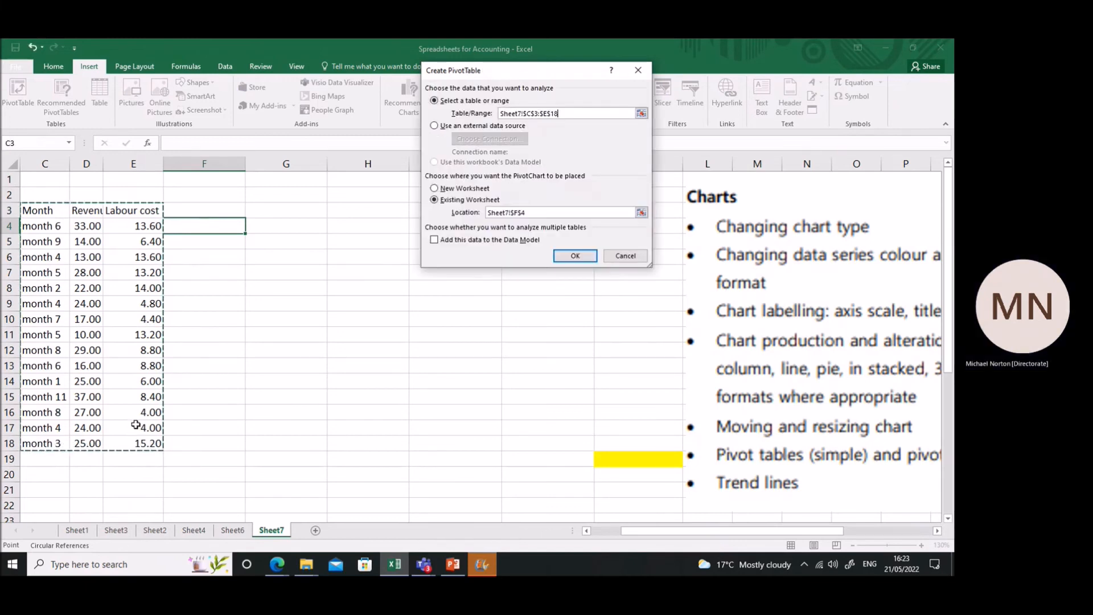
{"action": "left_click", "coordinate": [570, 254]}
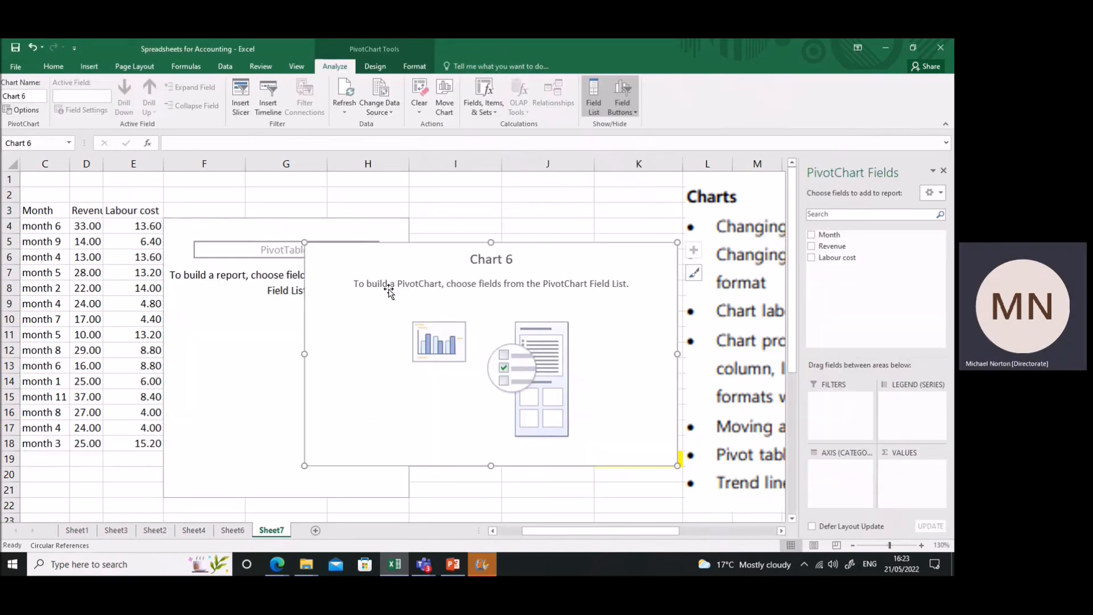
Add Month as the chart's axis category with Revenue and Labour cost as summed values, and close the field list.
{"action": "left_click", "coordinate": [811, 235]}
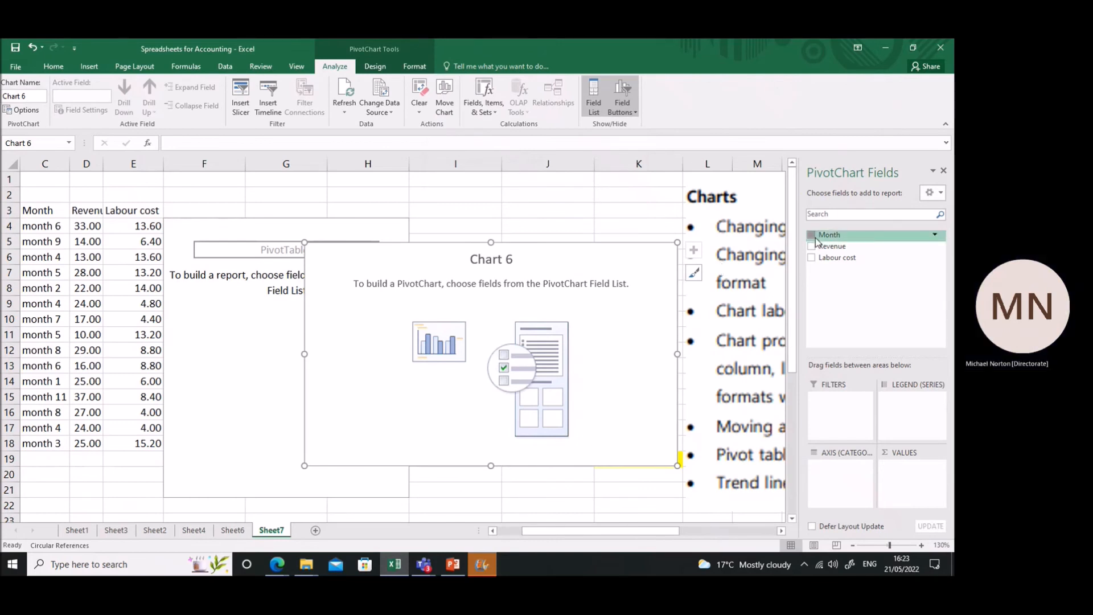
{"action": "left_click", "coordinate": [812, 246]}
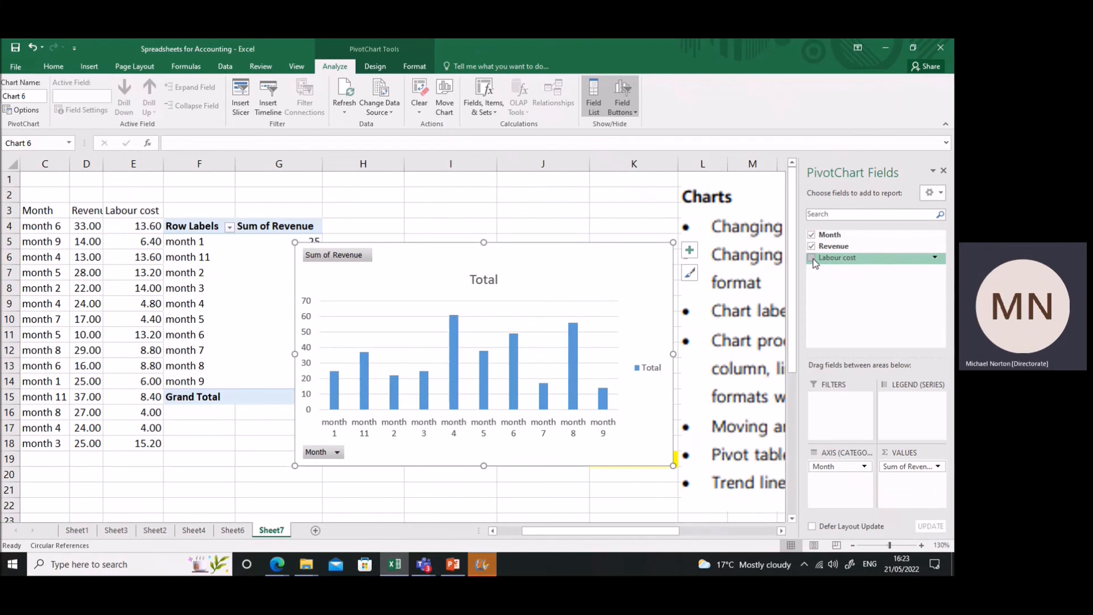
{"action": "left_click", "coordinate": [812, 258]}
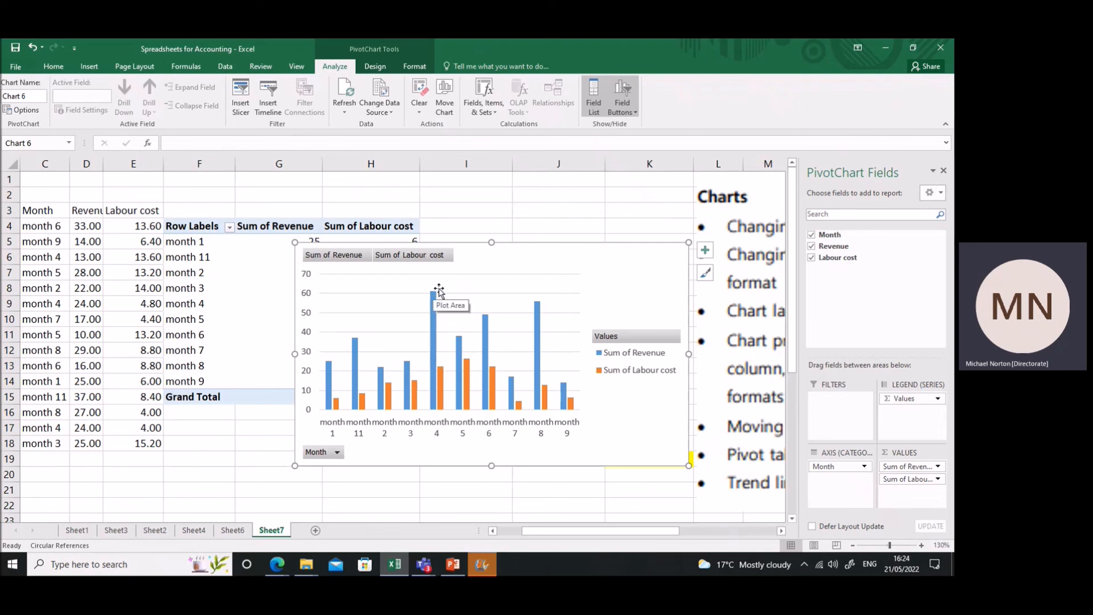
{"action": "left_click", "coordinate": [944, 171]}
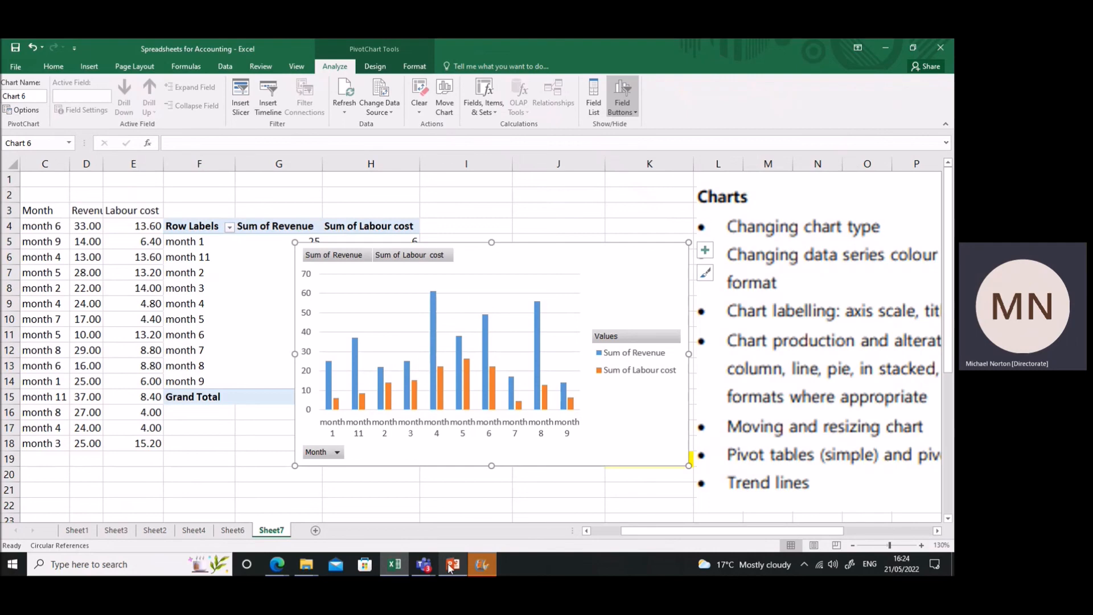
{"action": "mouse_move", "coordinate": [423, 564]}
{"action": "left_click", "coordinate": [460, 501]}
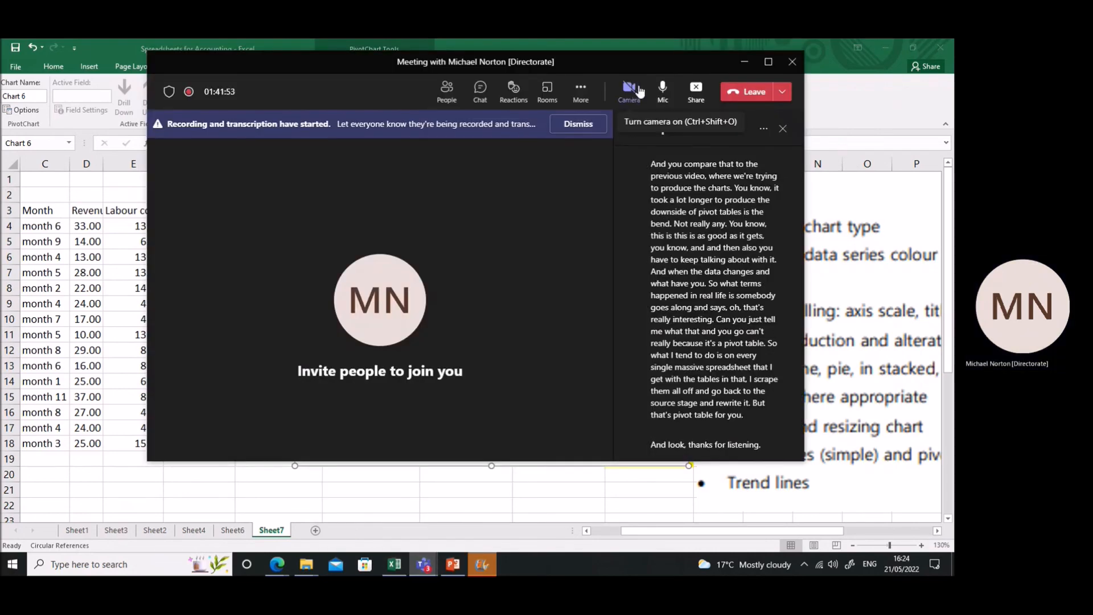
{"action": "left_click", "coordinate": [580, 90]}
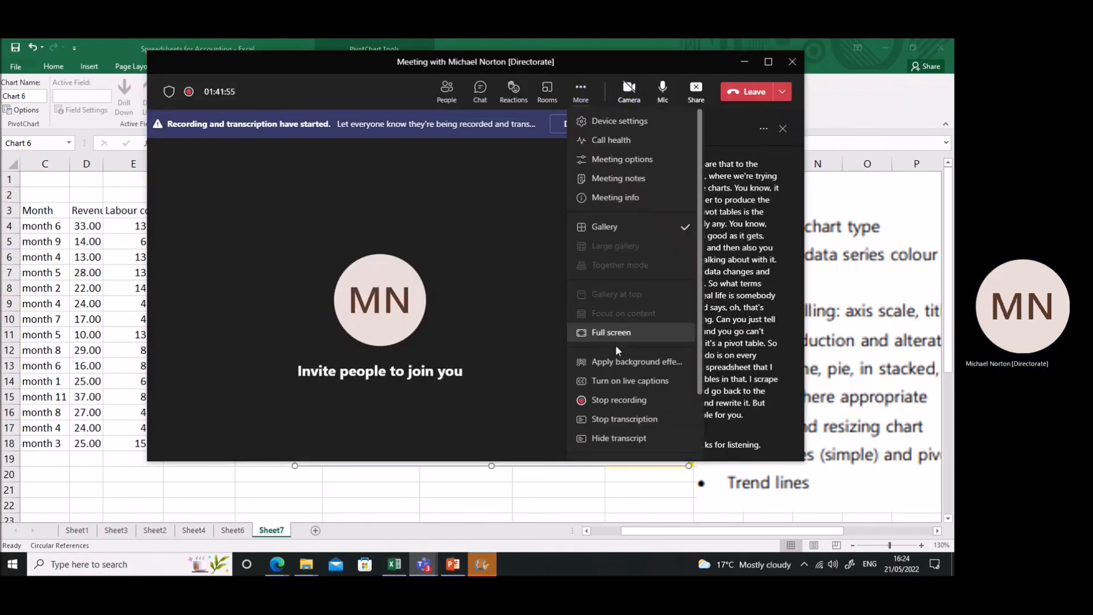